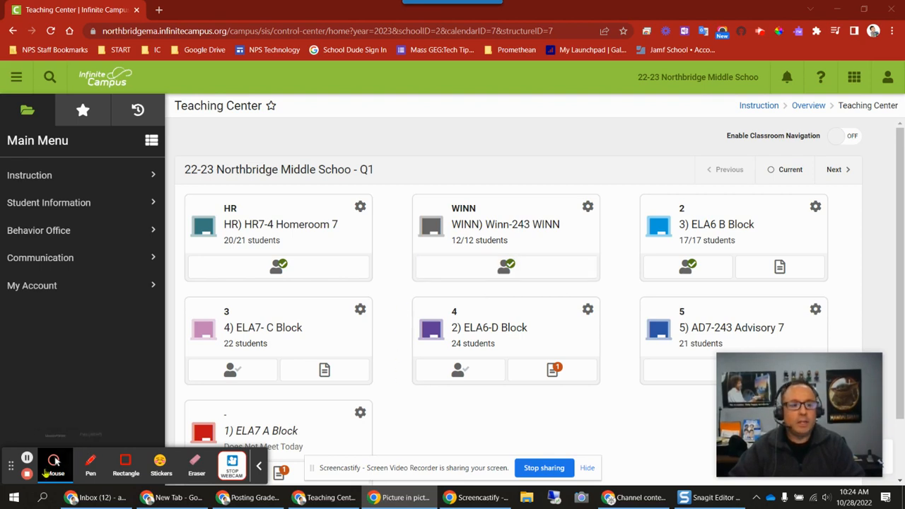
Step: Check the account menu for the Try New Look setting and close it
left_click(260, 466)
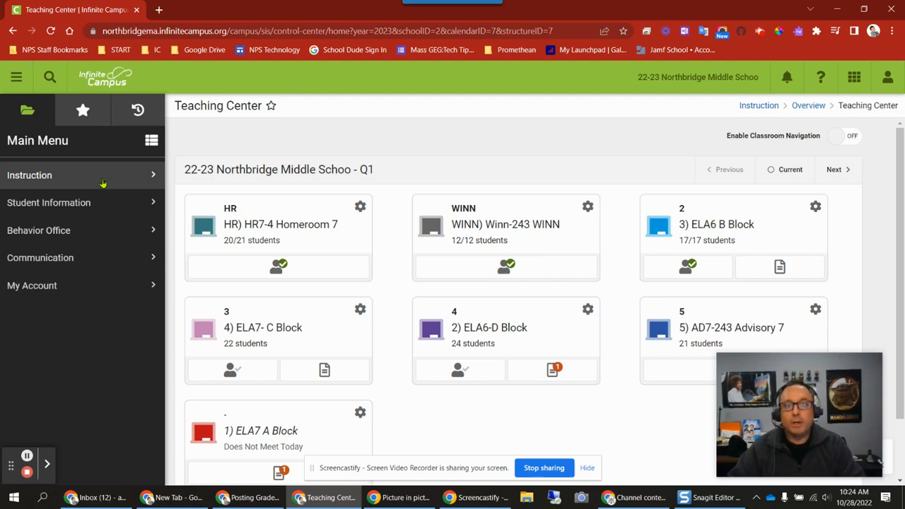
left_click(887, 77)
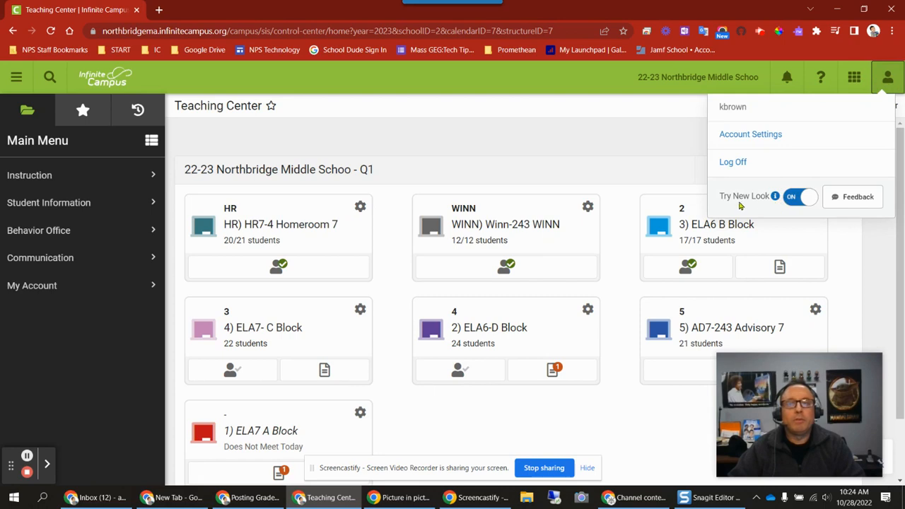
left_click(888, 79)
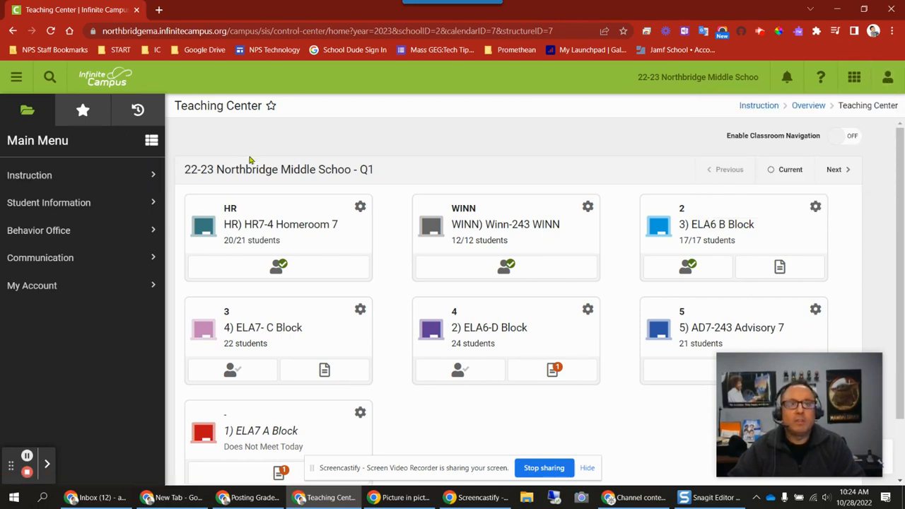
Step: Open the Post Grades tool from the Instruction area
left_click(111, 180)
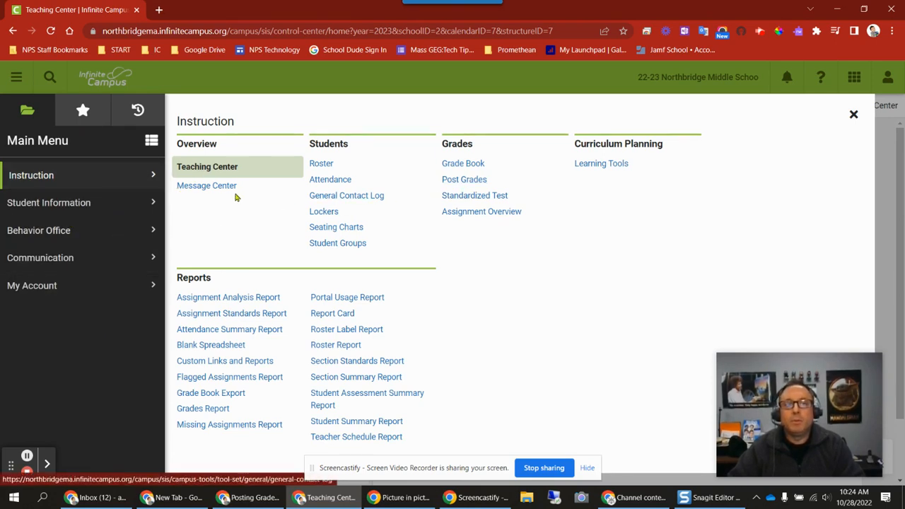
left_click(465, 181)
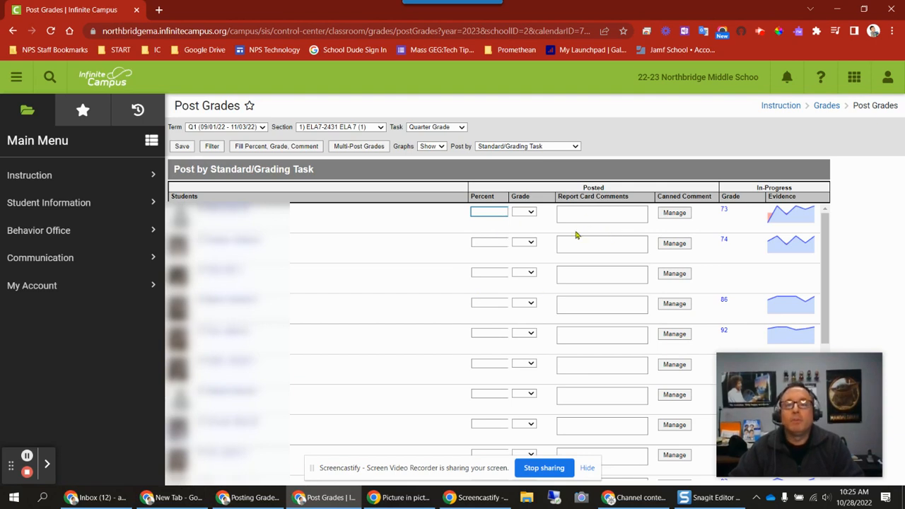
Step: Switch the section to HR) HR7-4 Homeroom 7 and return to 1) ELA7-2431 ELA 7 (1)
left_click(381, 127)
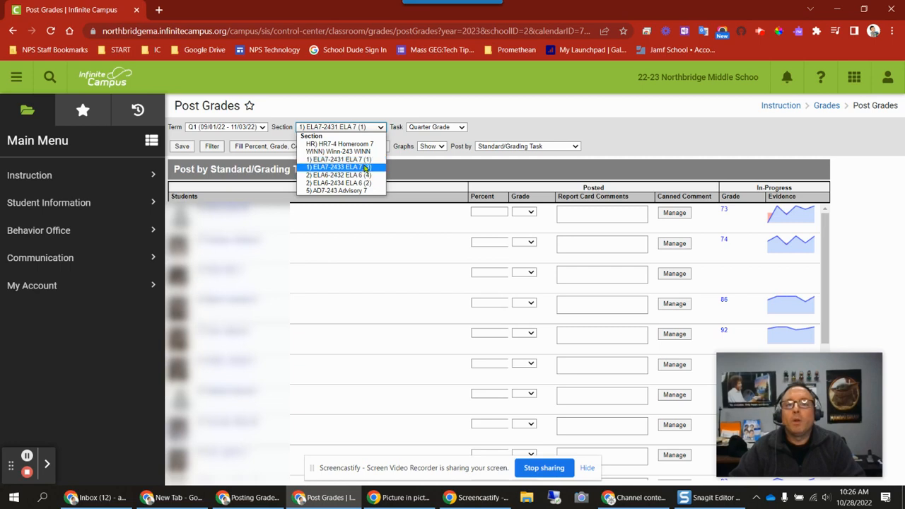
left_click(357, 144)
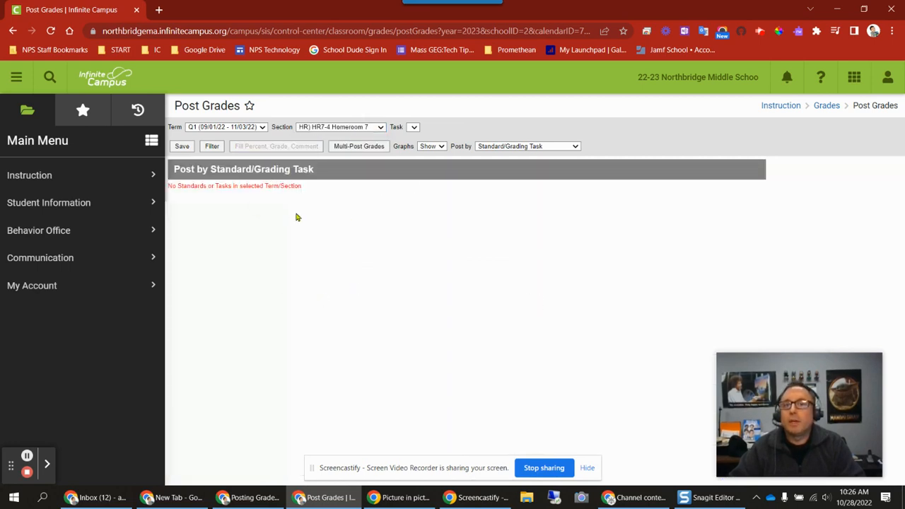
left_click(378, 128)
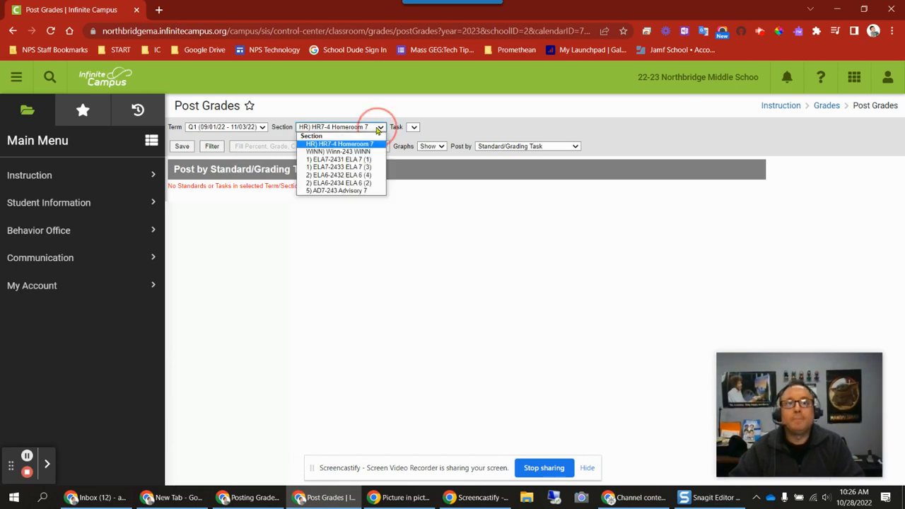
left_click(359, 160)
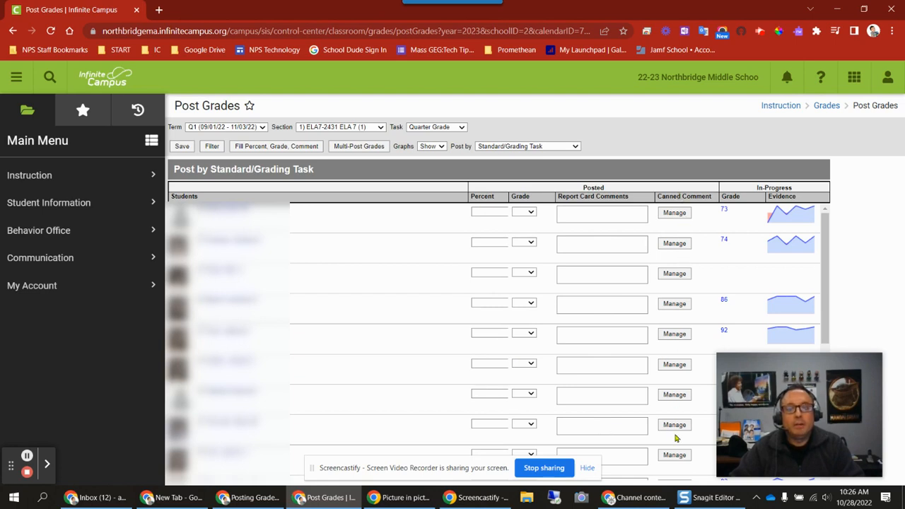
Step: View the assignment details behind the first student's in-progress grade and close them
left_click_drag(799, 380, 122, 358)
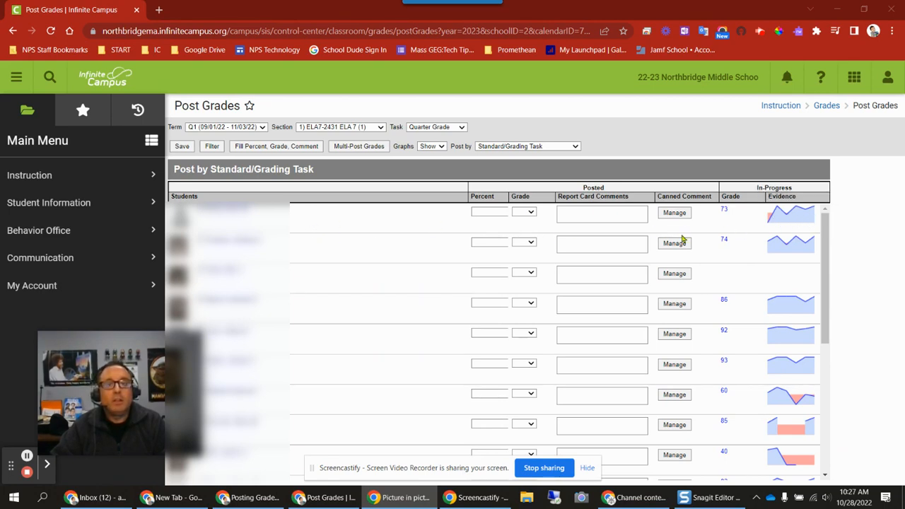
left_click(724, 212)
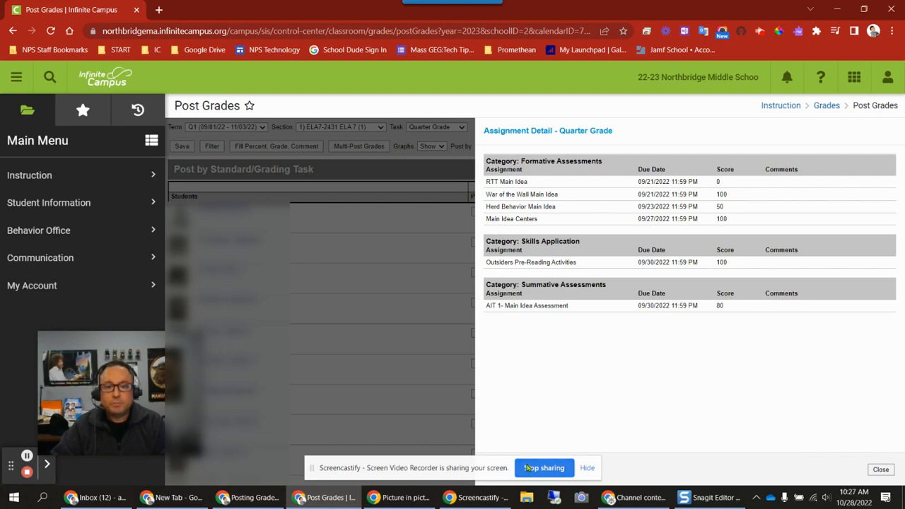
left_click(587, 468)
left_click(881, 470)
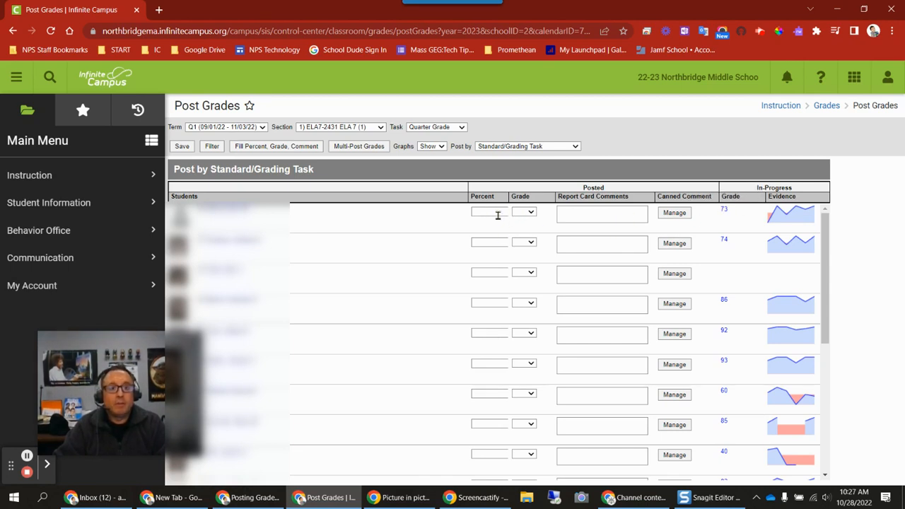
Step: Look over the first student's grade choices and the Fill Percent, Grade, Comment options without applying anything
left_click(528, 213)
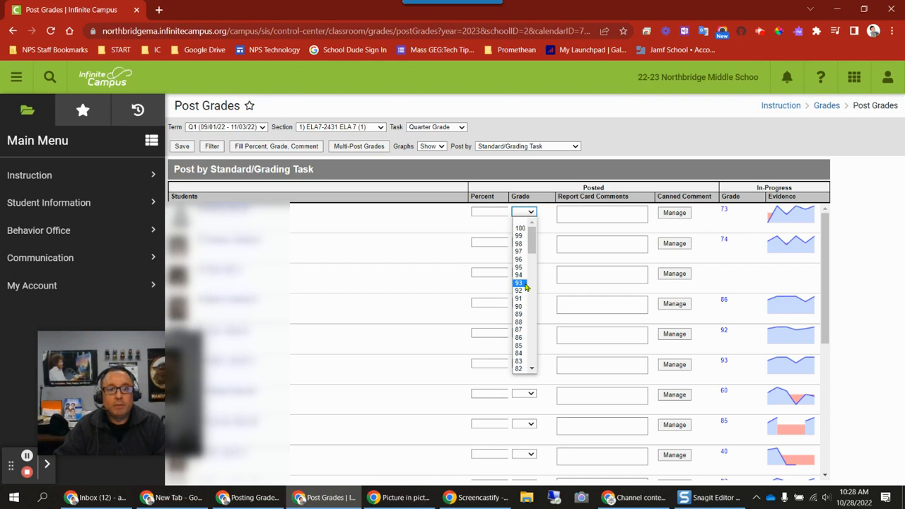
left_click(535, 214)
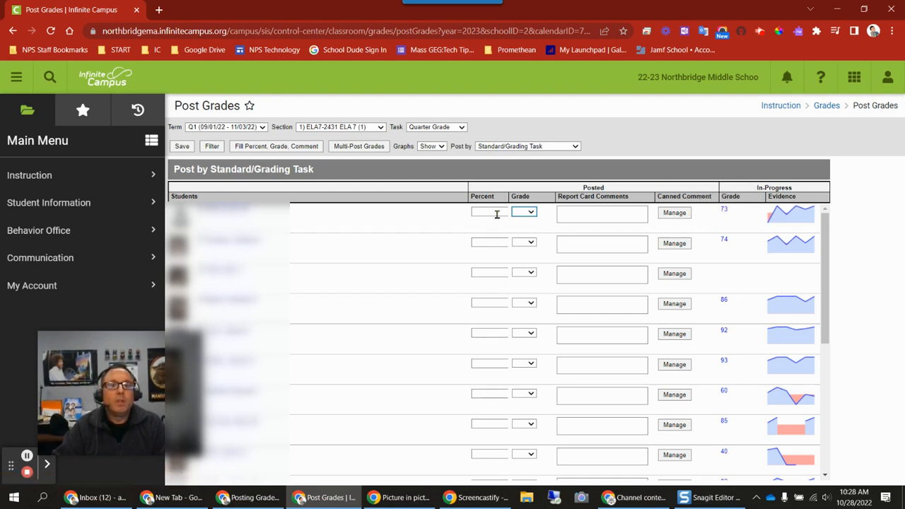
left_click(292, 149)
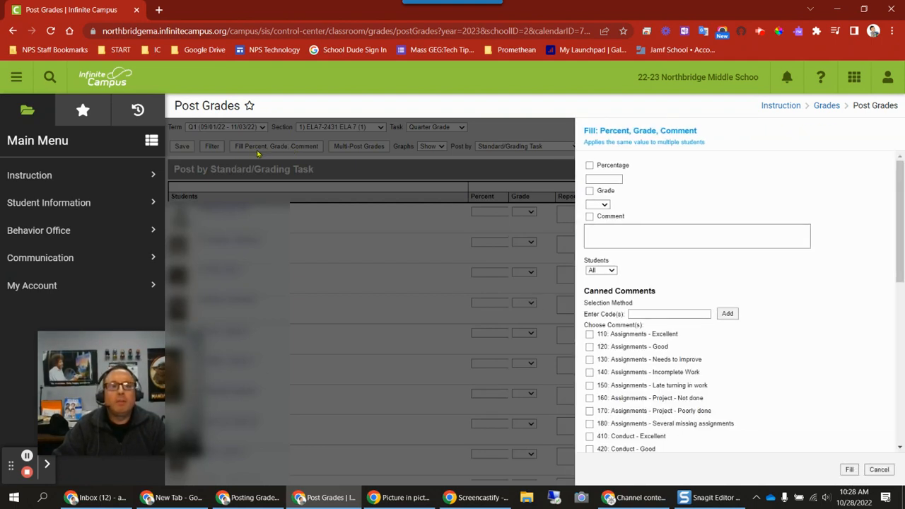
left_click(881, 470)
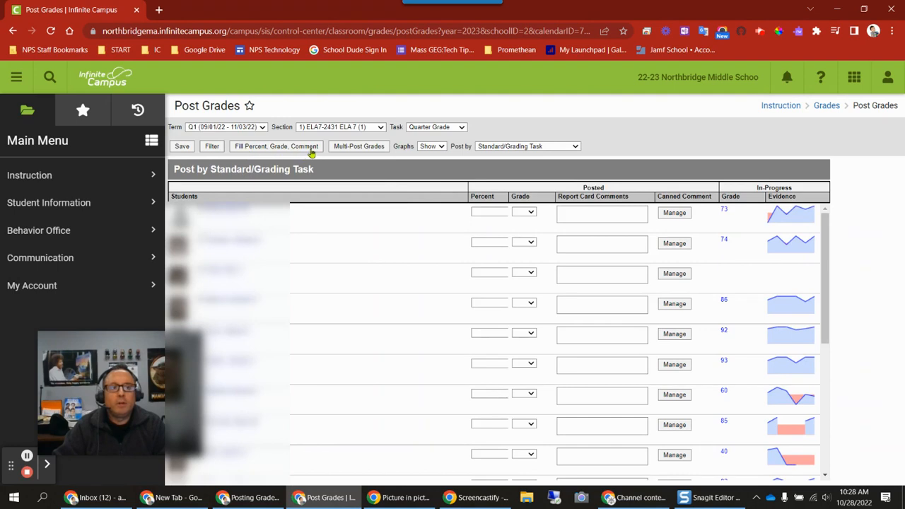
Step: In the Fill Percent, Grade, Comment options, set the percentage to 85 and the grade to 85
left_click(289, 152)
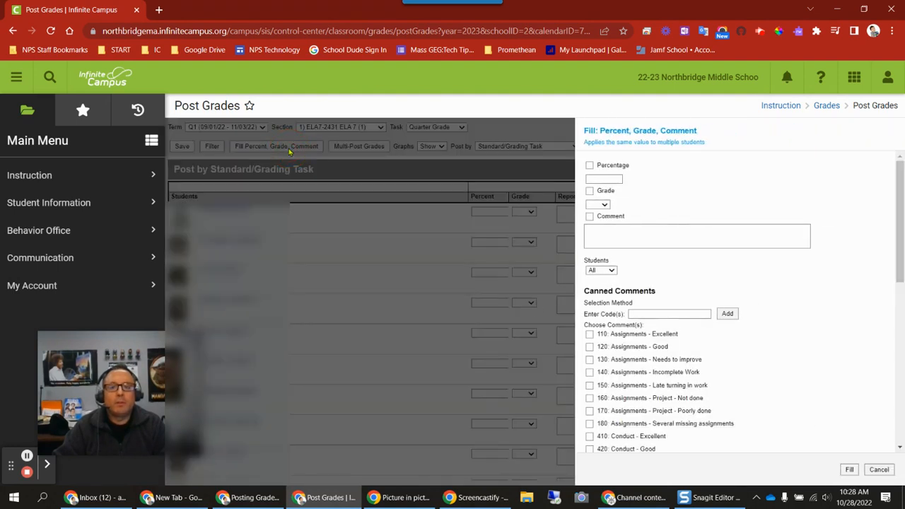
left_click(591, 177)
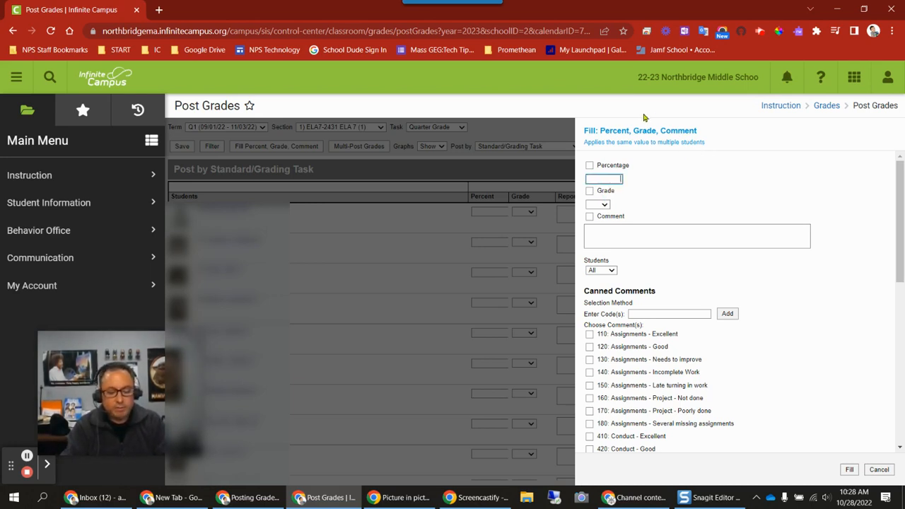
type("88")
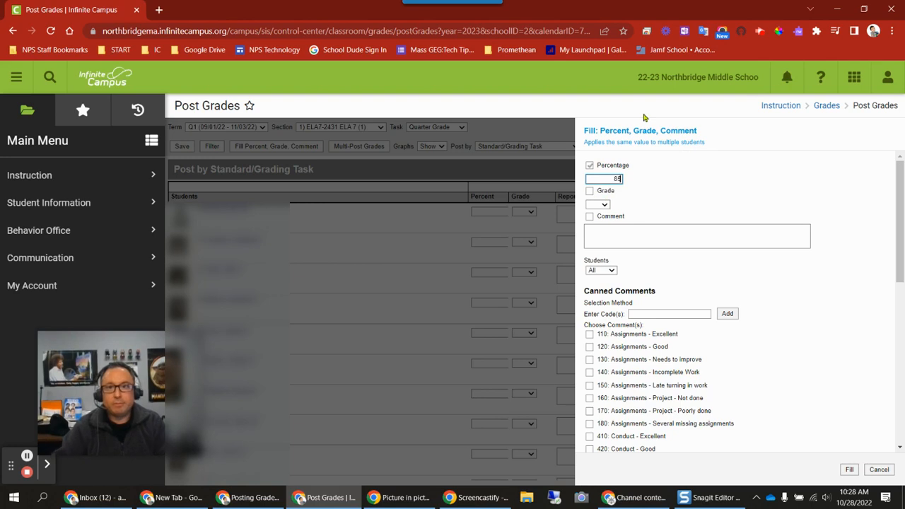
left_click(601, 205)
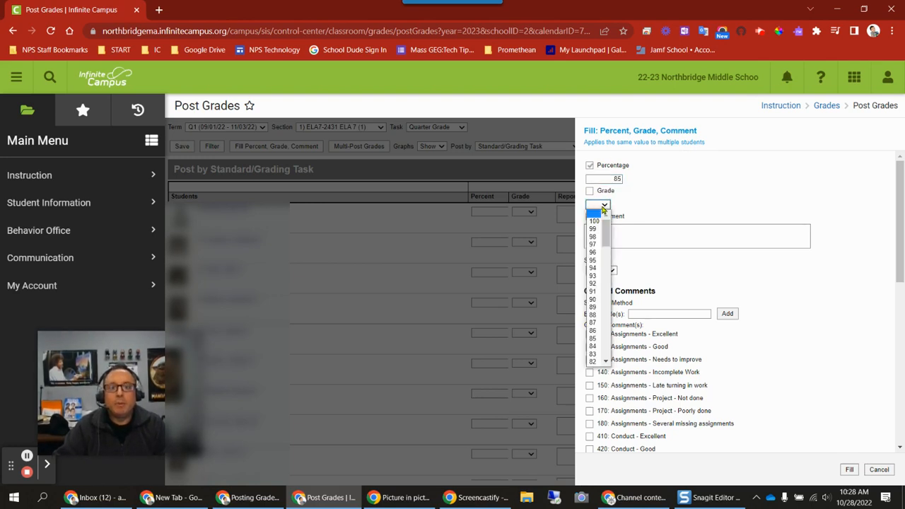
left_click(597, 342)
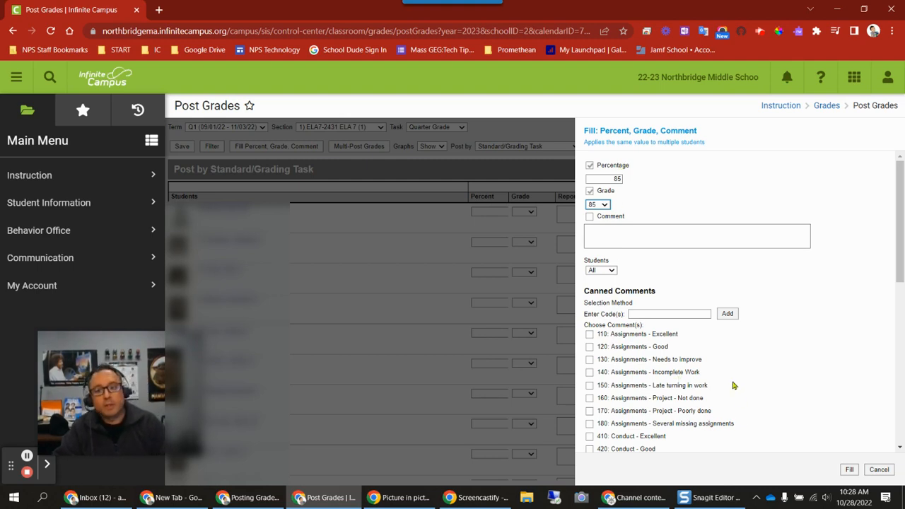
Step: Add canned comments 120: Assignments - Good and 410: Conduct - Excellent, and apply the fill to all students
left_click(590, 347)
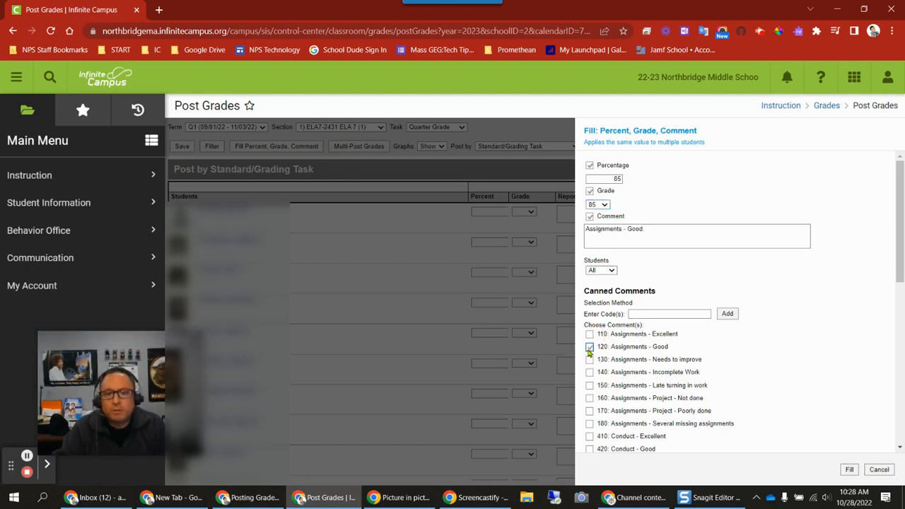
left_click(590, 437)
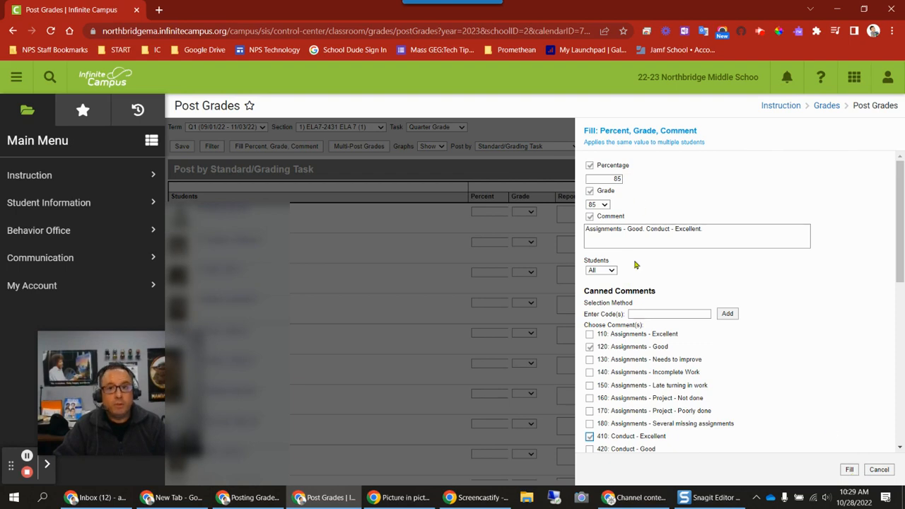
left_click(851, 470)
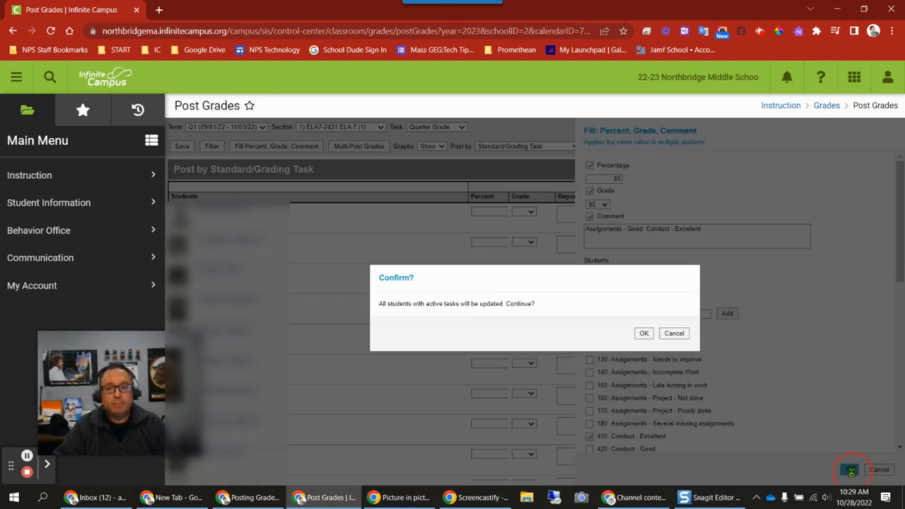
left_click(644, 334)
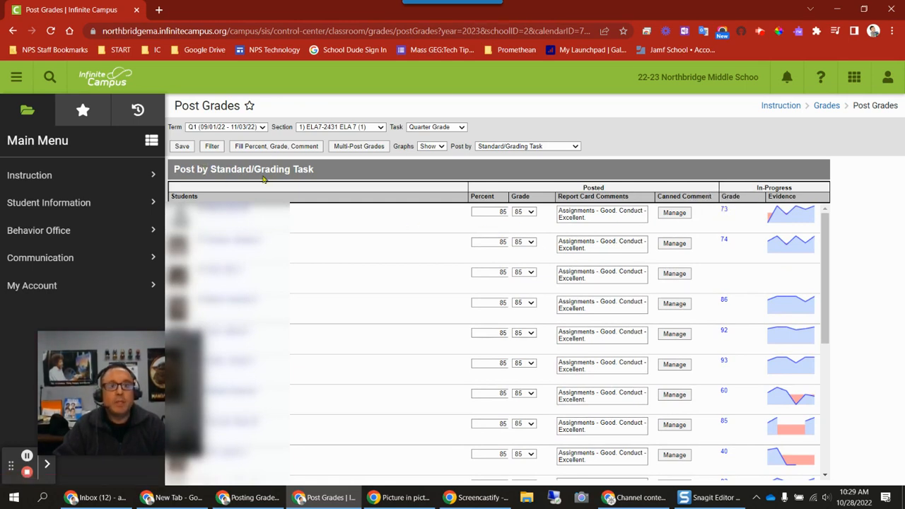
Step: Start Multi-Post Grades, discarding unsaved changes, and proceed to comments with the Q1 Quarter Grade record for 1) ELA7-2431 ELA 7
left_click(358, 151)
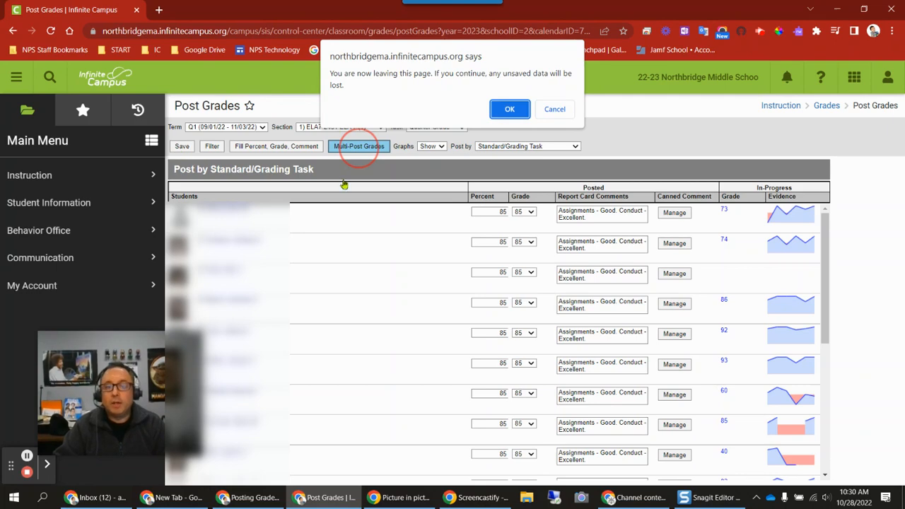
left_click(509, 111)
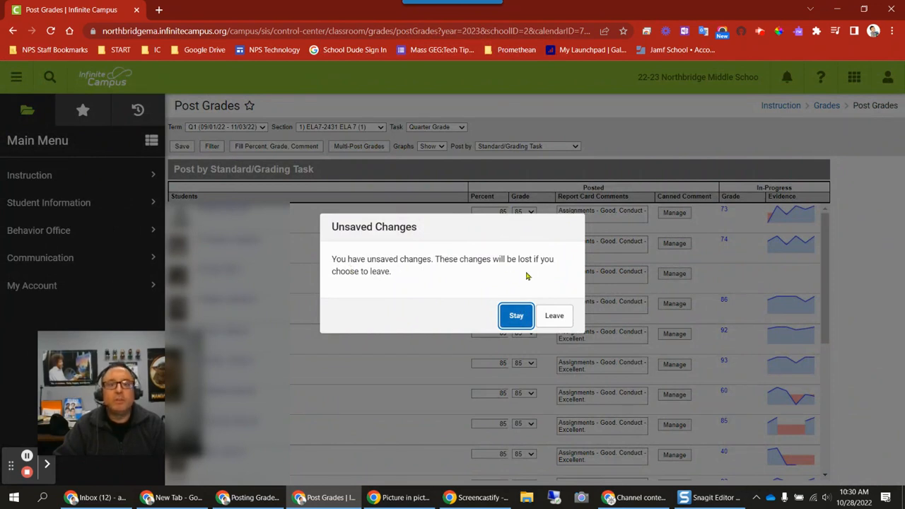
left_click(555, 321)
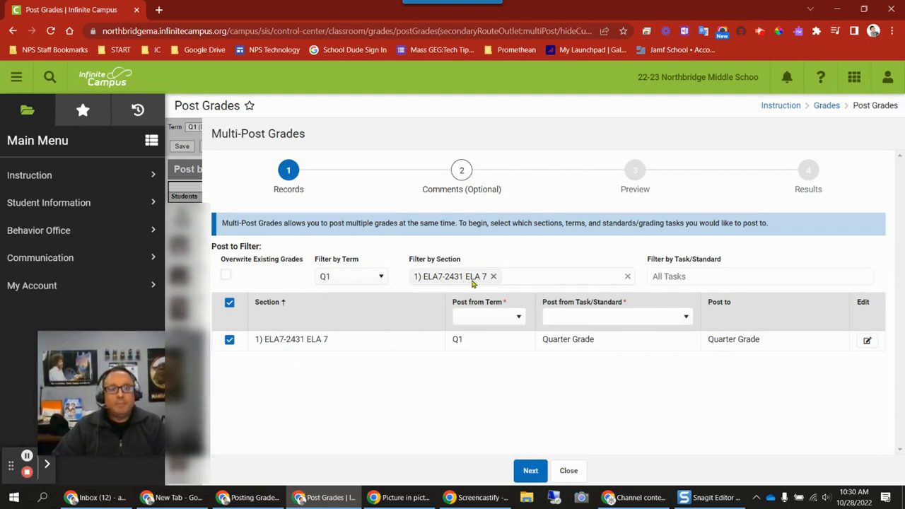
left_click(531, 472)
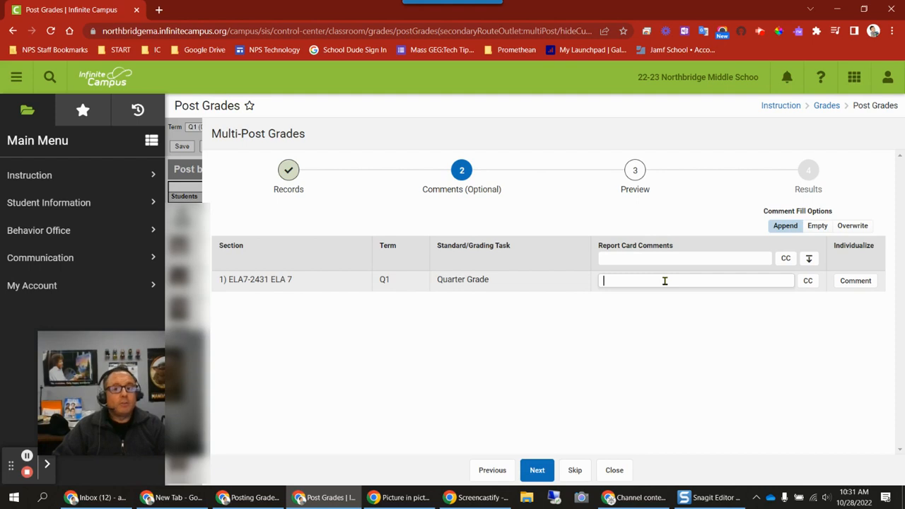
Step: Give section 1) ELA7-2431 ELA 7 the canned comment 520: Effort - Good, leaving out 550: Effort - Improving
left_click(811, 282)
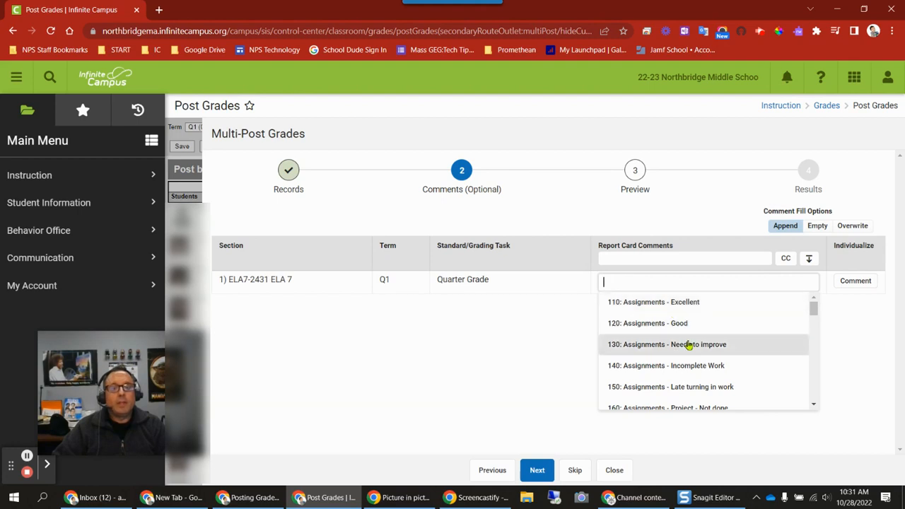
scroll(688, 344, "down", 3)
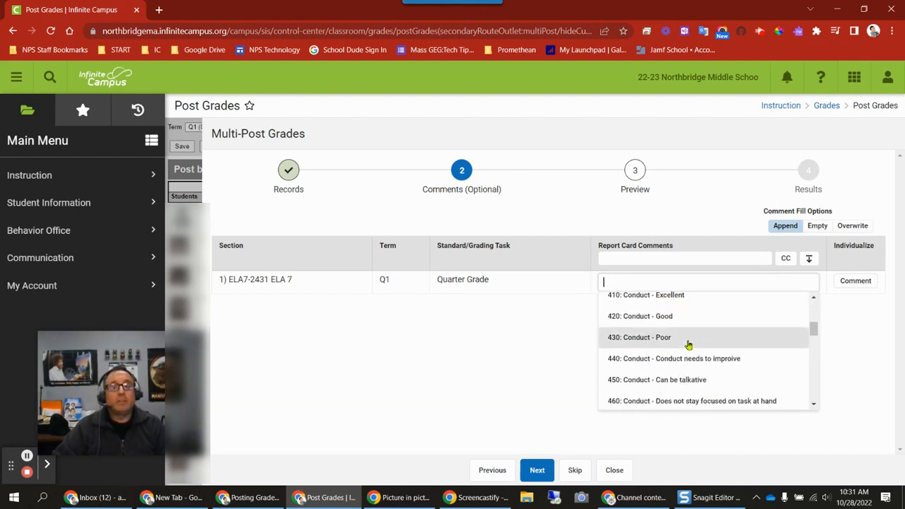
scroll(688, 344, "down", 3)
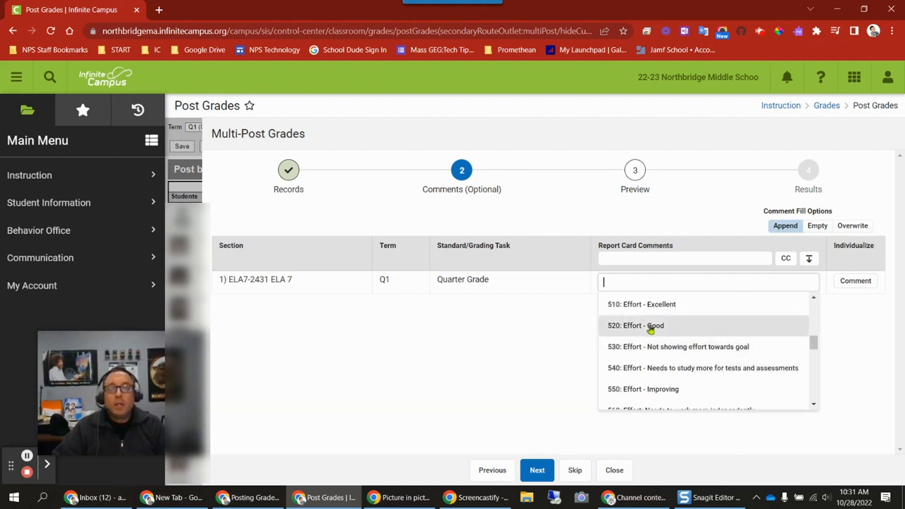
left_click(666, 330)
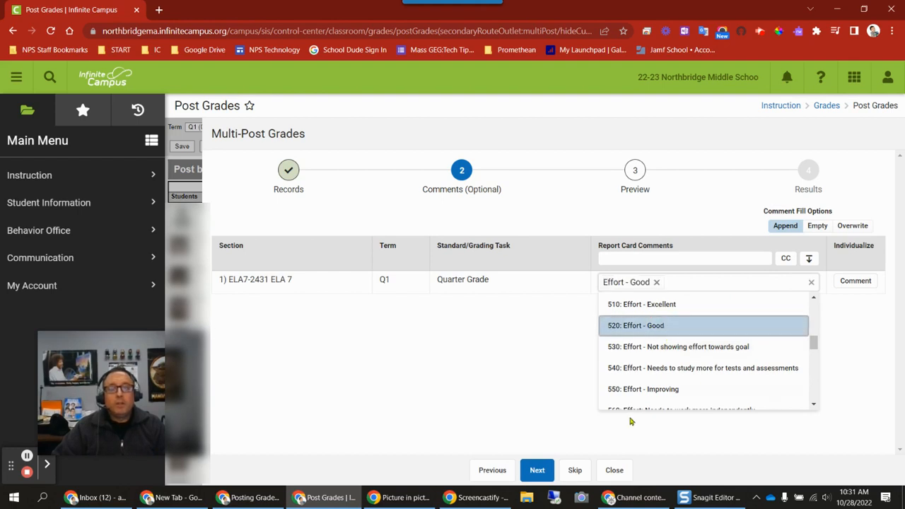
left_click(654, 389)
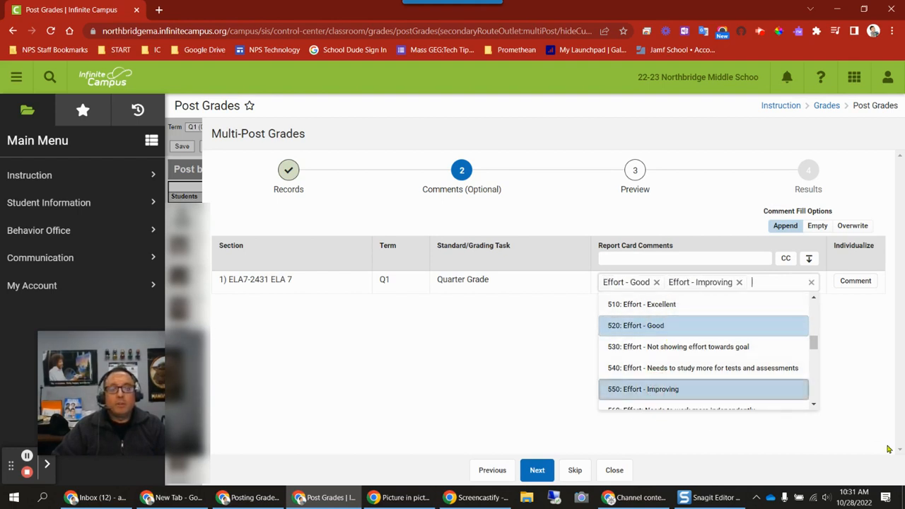
left_click(739, 283)
left_click(649, 278)
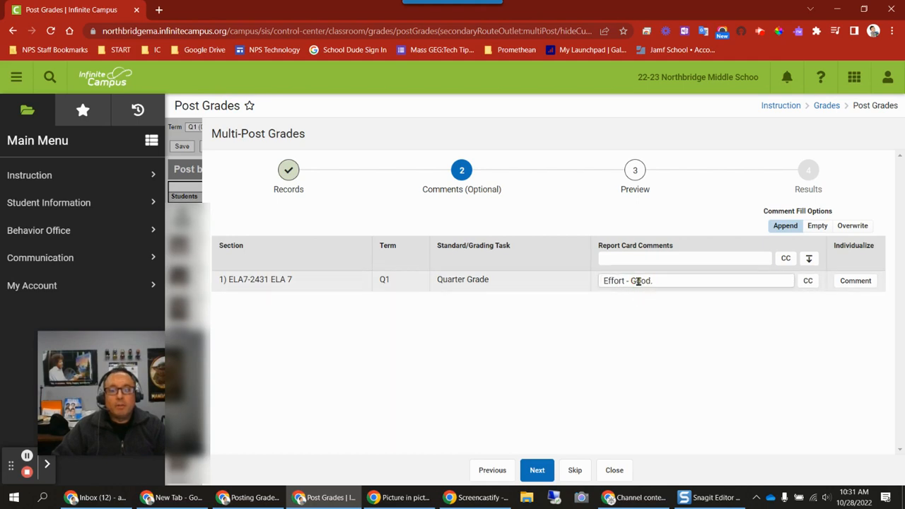
Step: Clear the report card comment for section 1) ELA7-2431 ELA 7 and proceed to the posting preview
left_click_drag(662, 280, 602, 280)
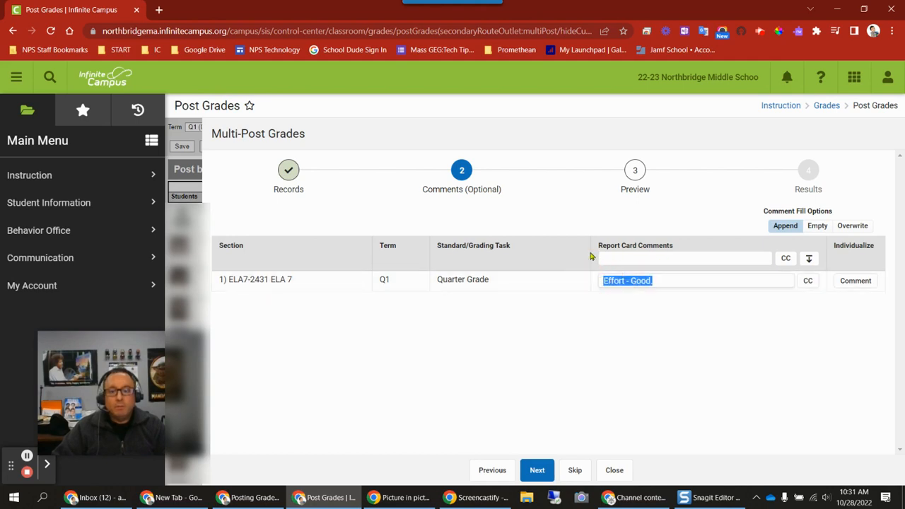
key("BackSpace")
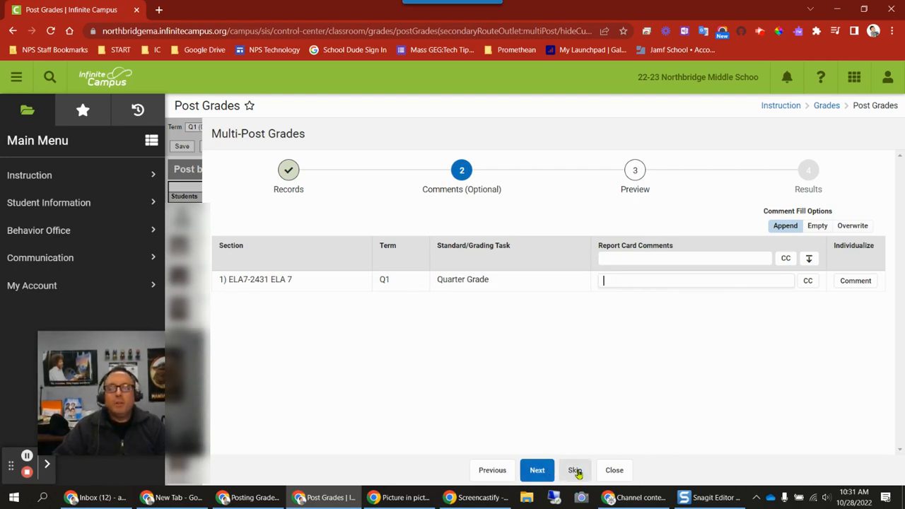
left_click(541, 476)
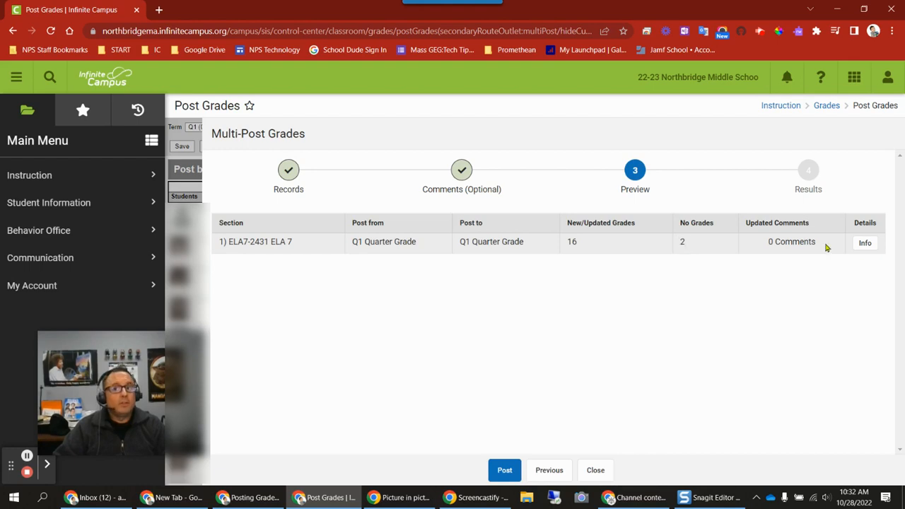
Step: Check the student details for the Q1 Quarter Grade, post the grades for 1) ELA7-2431 ELA 7, and close the results
left_click(865, 244)
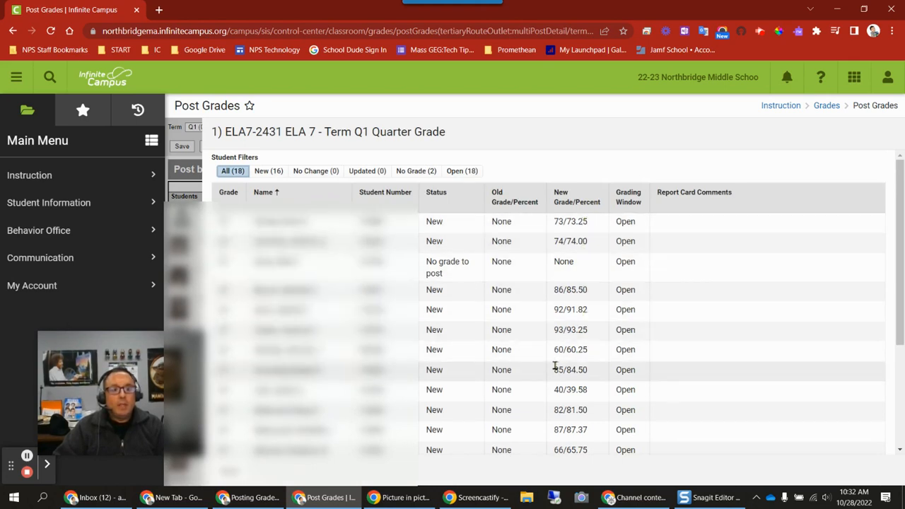
scroll(555, 365, "down", 2)
scroll(555, 365, "down", 1)
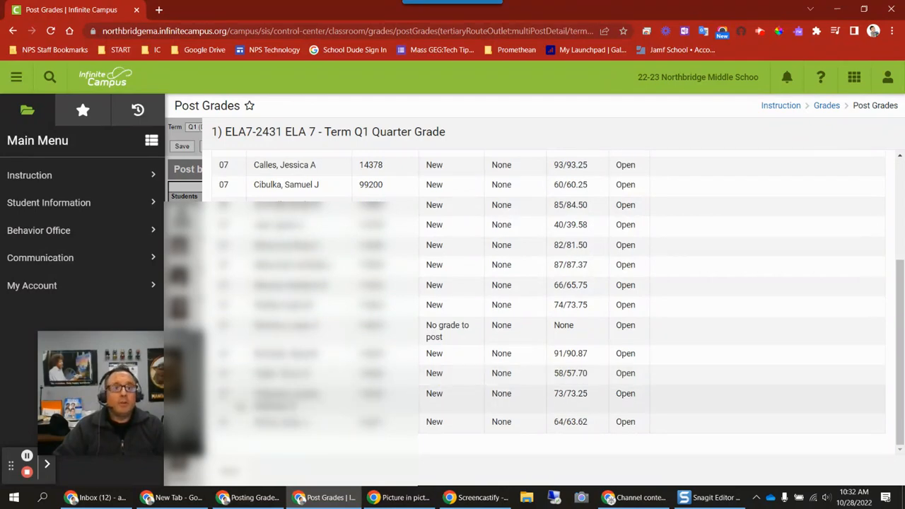
left_click(231, 471)
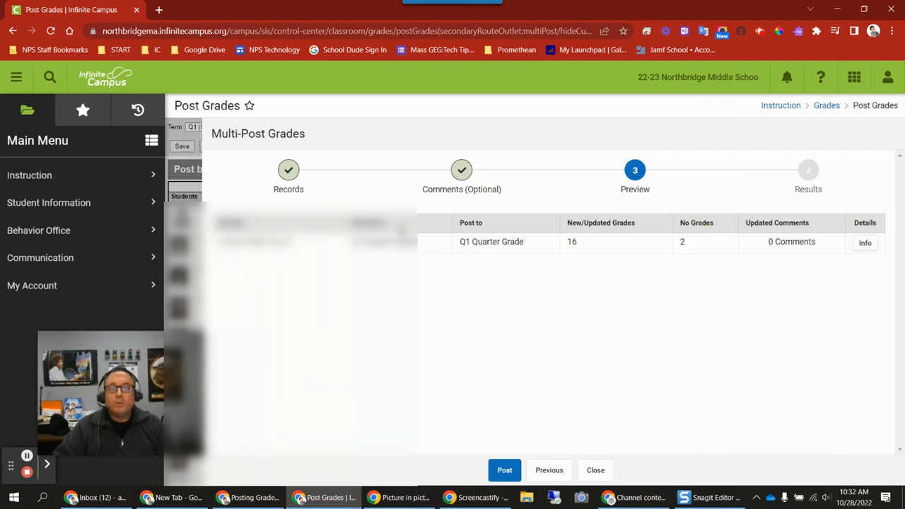
left_click(505, 472)
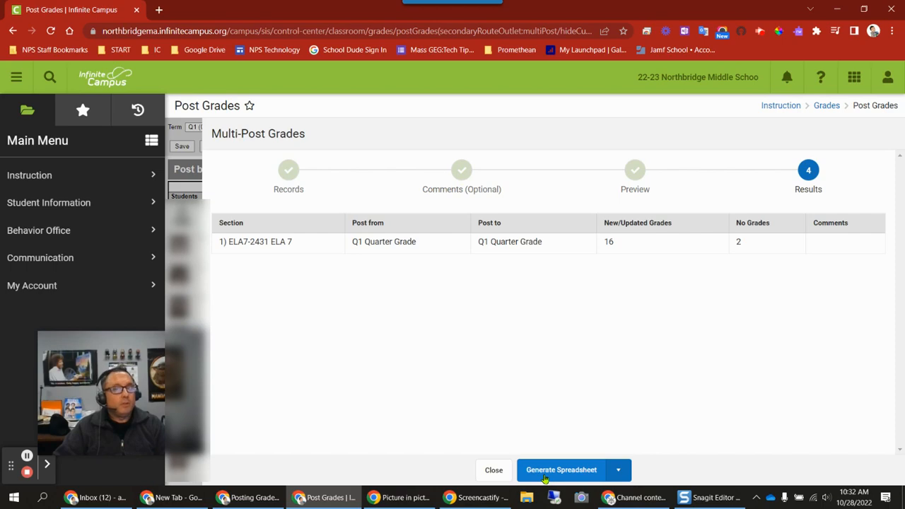
left_click(494, 472)
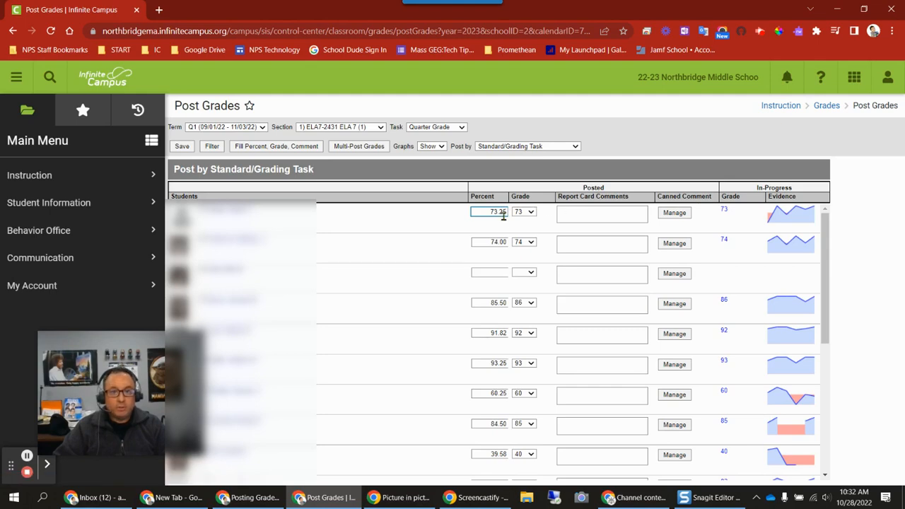
Step: Review the posted percents and grades for the whole class and view the first student's canned comment choices without adding any
scroll(468, 259, "down", 4)
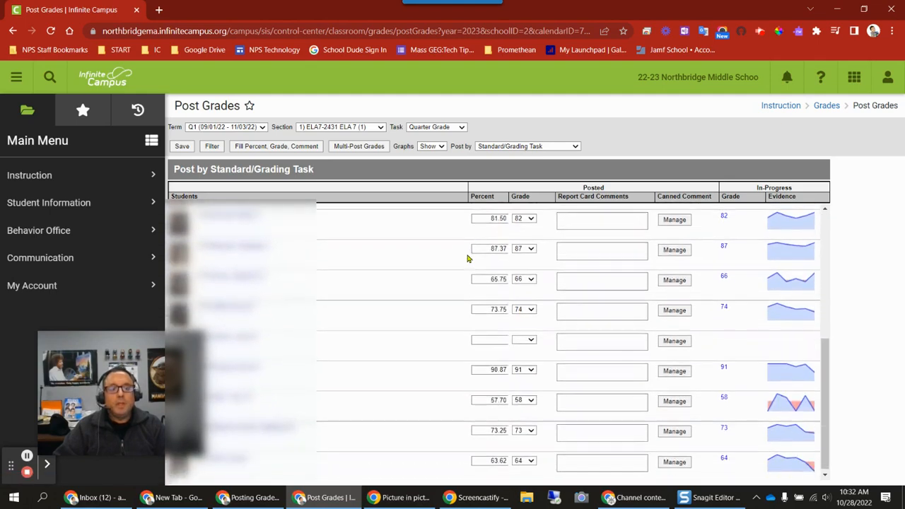
scroll(467, 417, "up", 3)
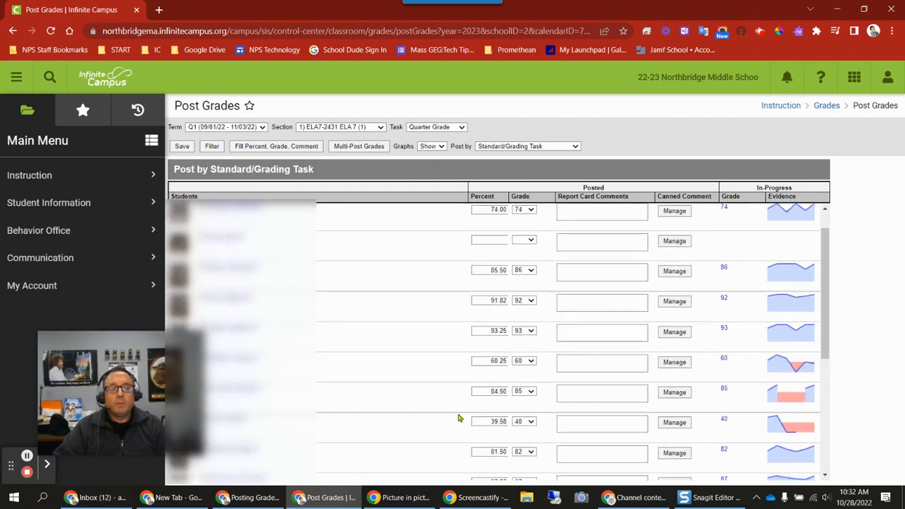
scroll(467, 306, "down", 4)
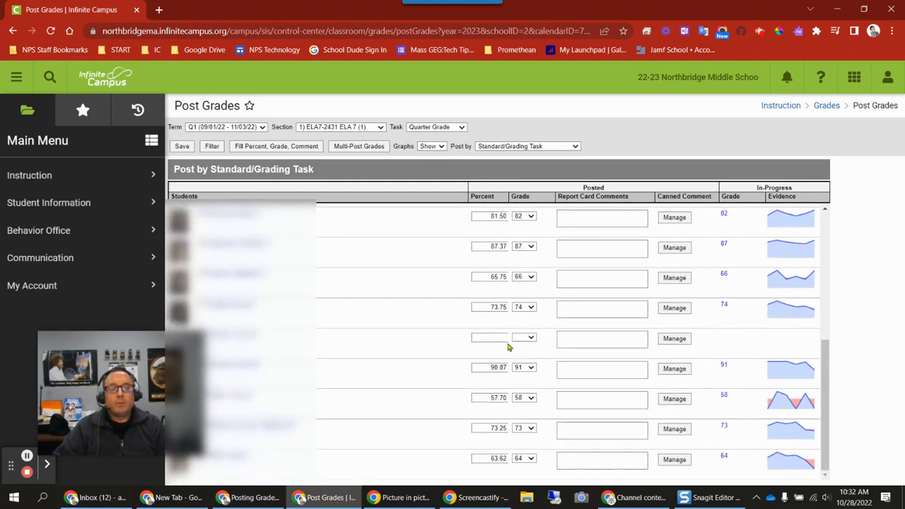
scroll(427, 269, "up", 5)
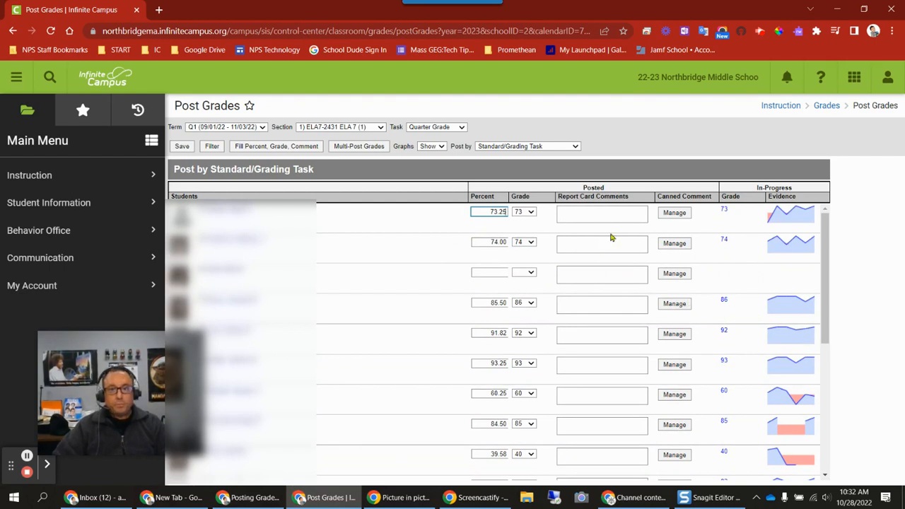
left_click(604, 212)
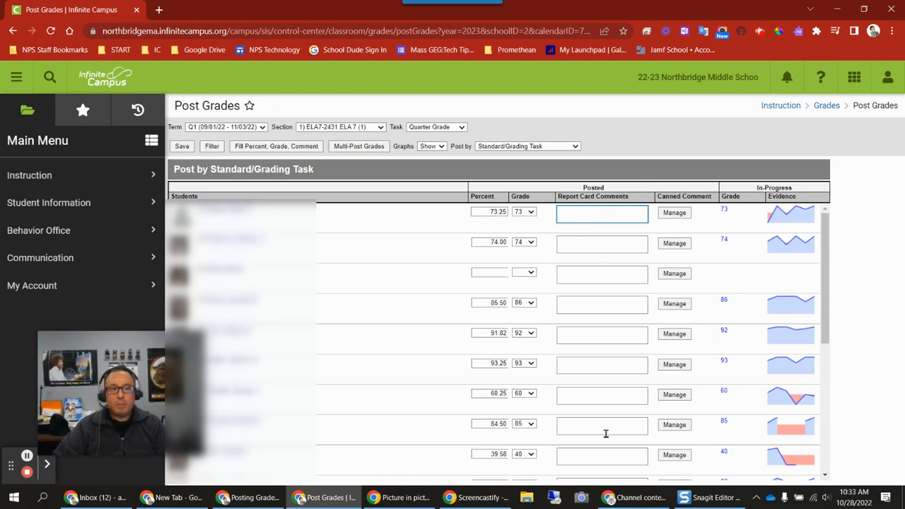
left_click(674, 213)
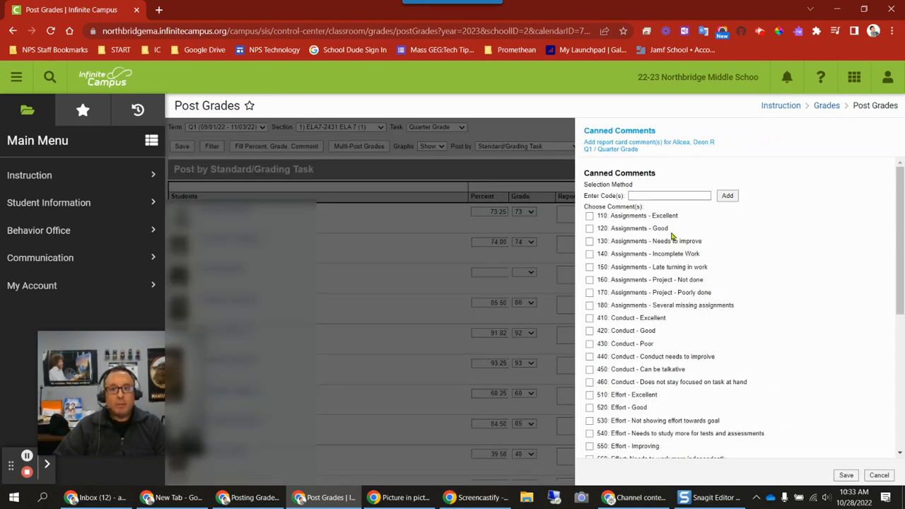
left_click(880, 475)
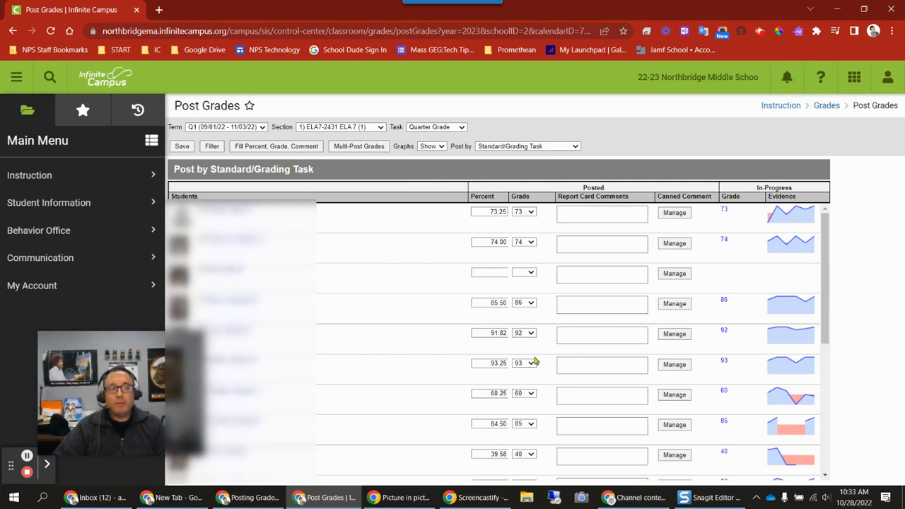
Step: Fill the report card comment "Here is a comment!" for all students
left_click(251, 151)
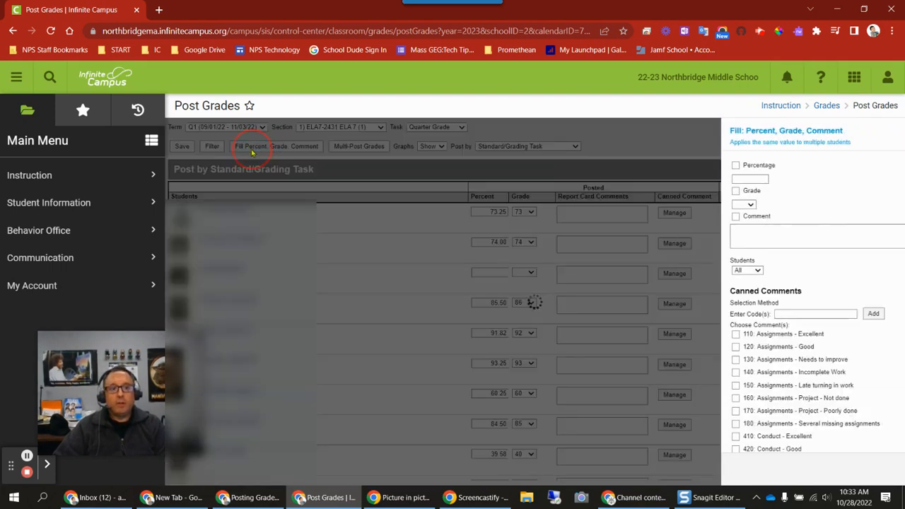
left_click(615, 235)
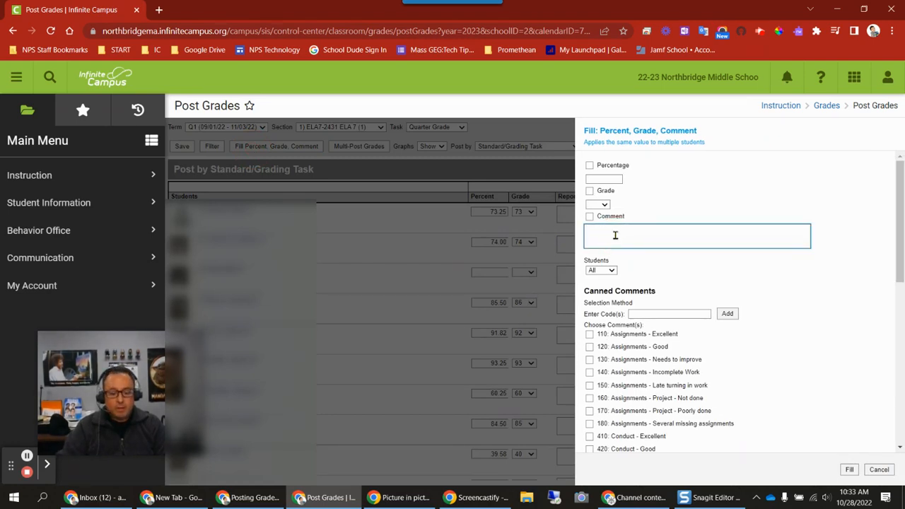
type("Here is a comm")
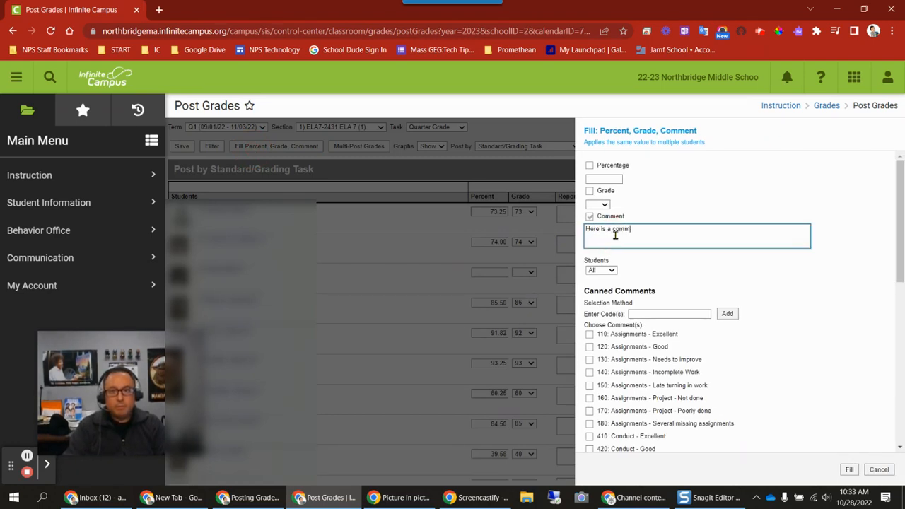
type("ent!")
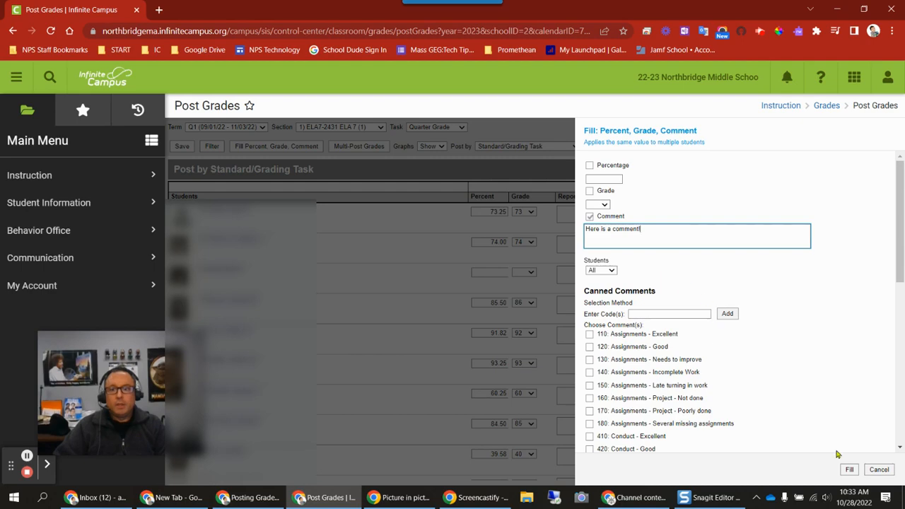
left_click(849, 469)
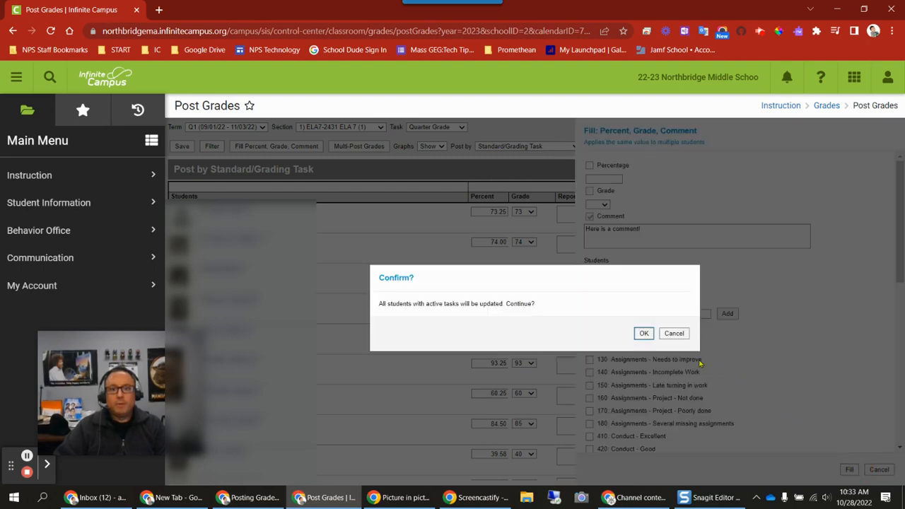
left_click(643, 334)
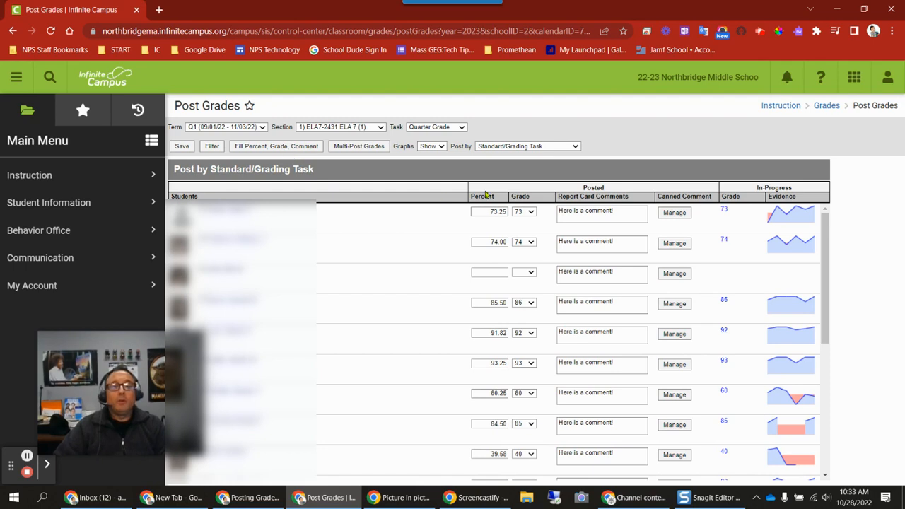
Step: Clear the percentage and grade for all students by filling both with blank values
left_click(274, 148)
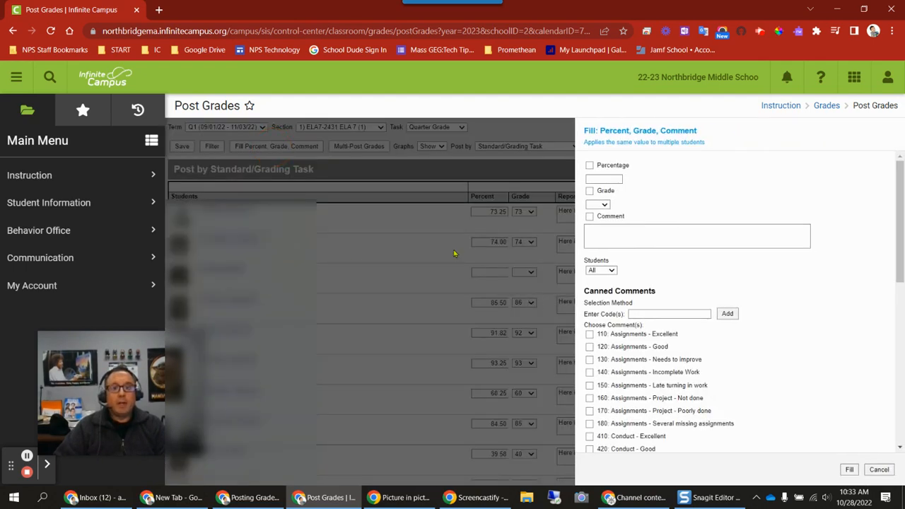
left_click(591, 166)
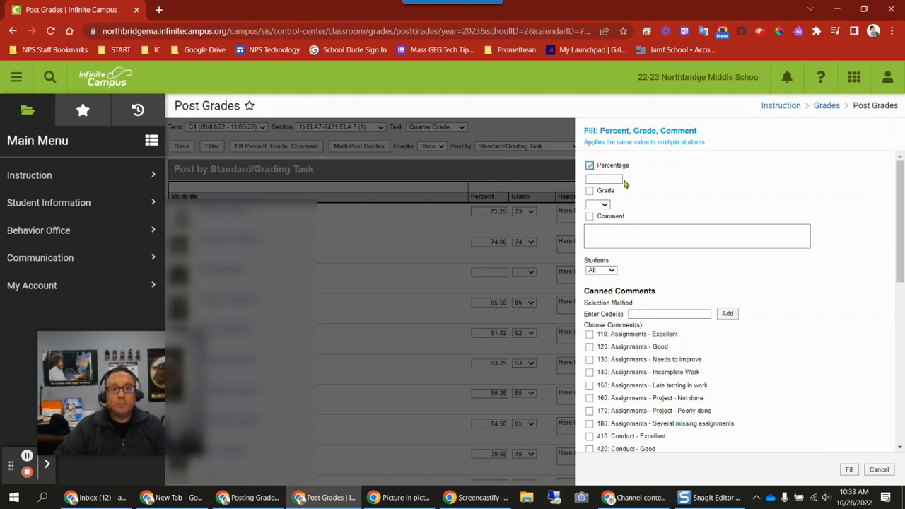
left_click(590, 192)
left_click(849, 470)
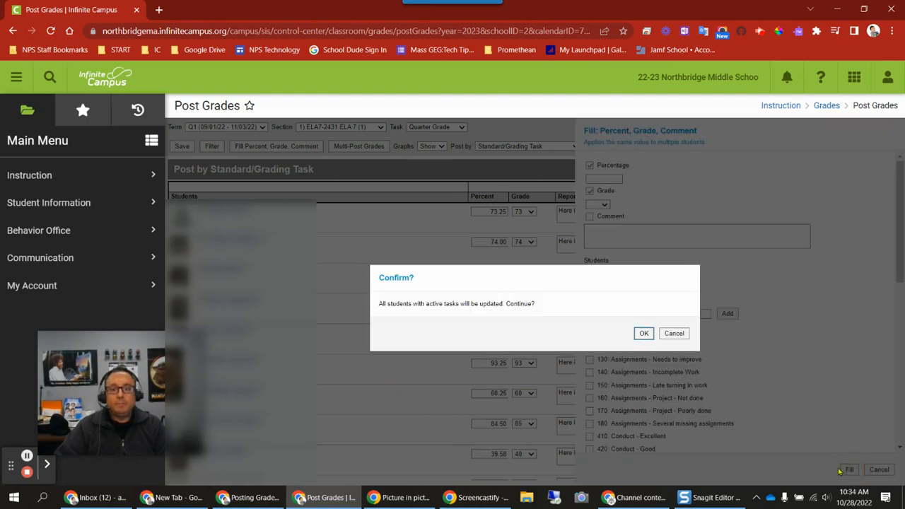
left_click(643, 333)
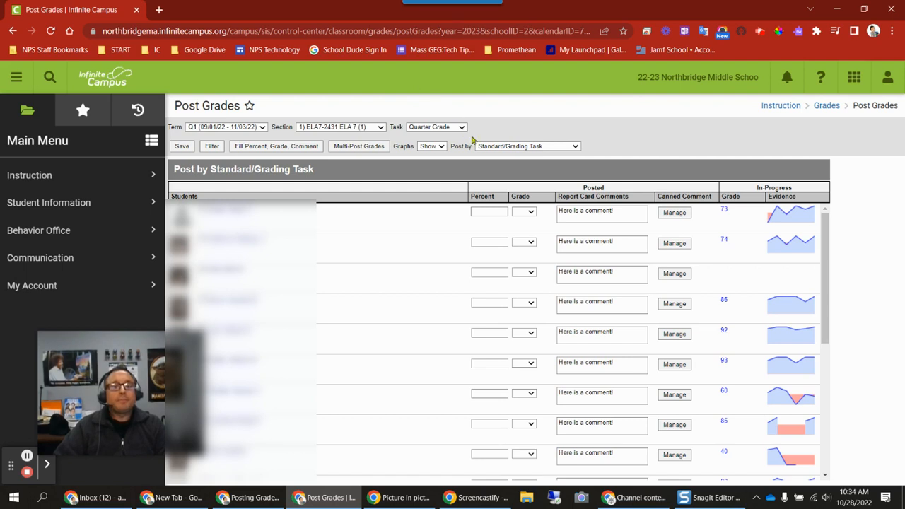
left_click(577, 148)
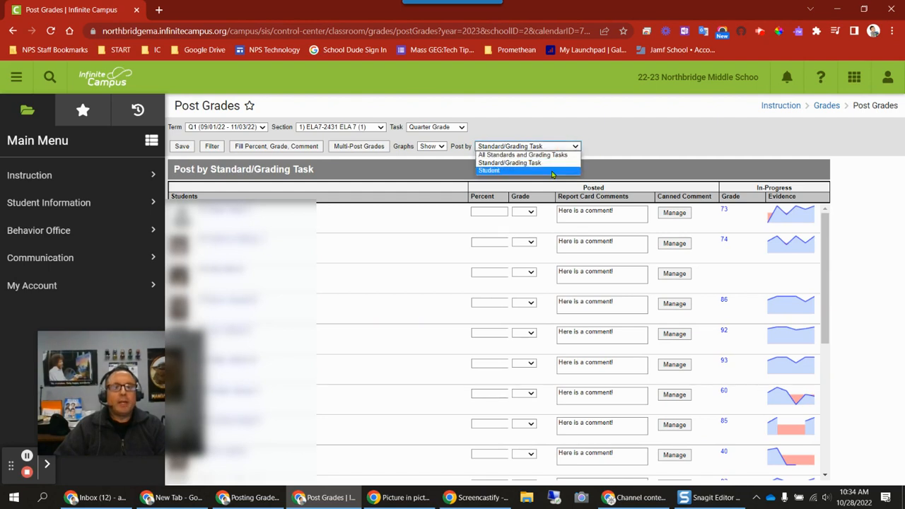
left_click(495, 170)
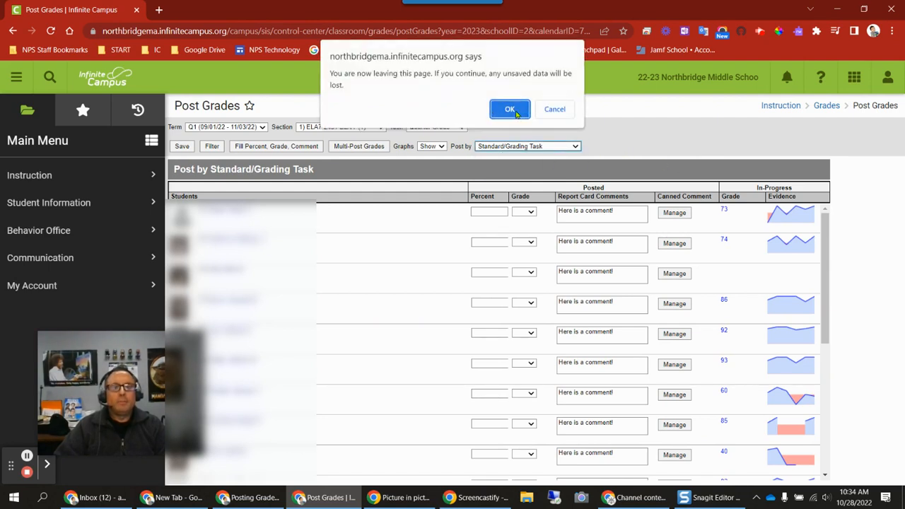
left_click(552, 110)
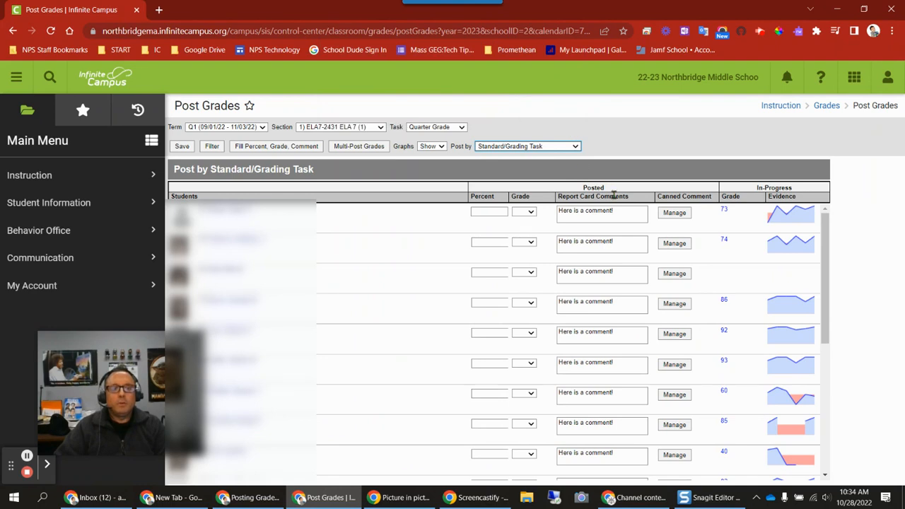
Step: Clear the report card comments for all students by filling a blank comment, and save the page
left_click(298, 146)
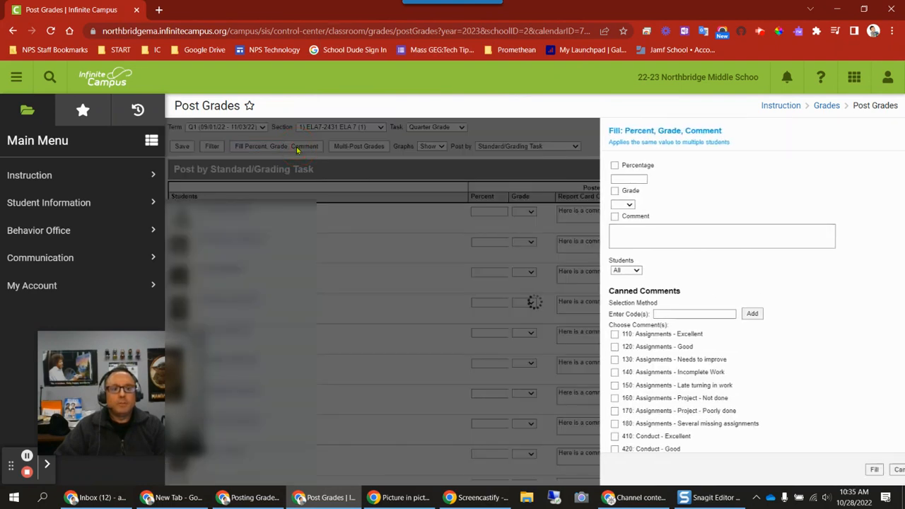
left_click(590, 216)
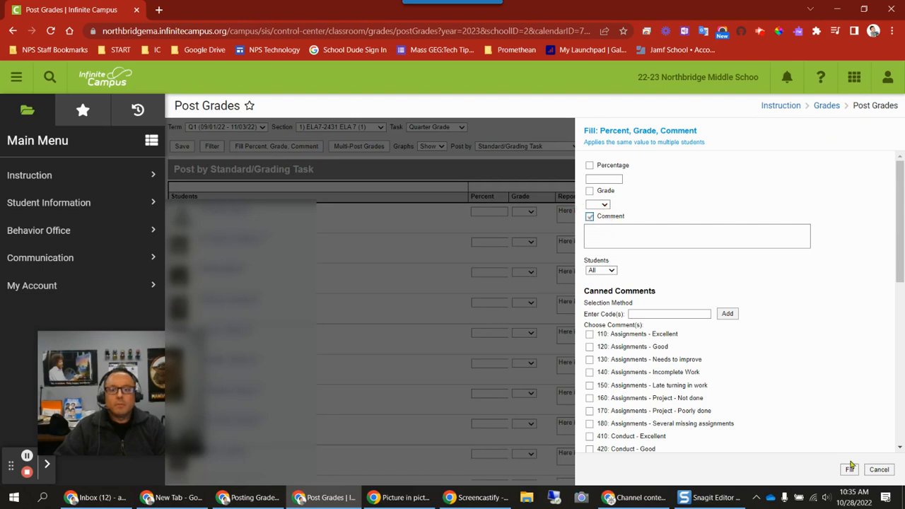
left_click(850, 471)
left_click(644, 332)
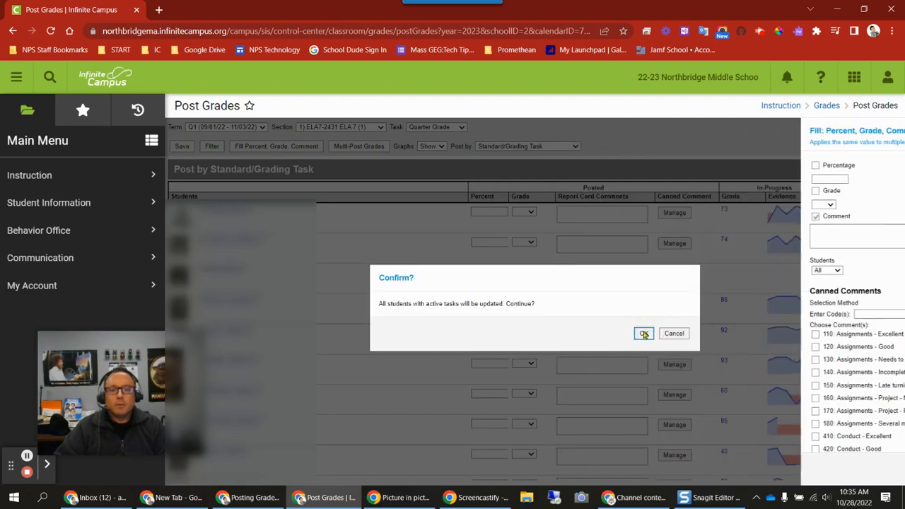
left_click(182, 149)
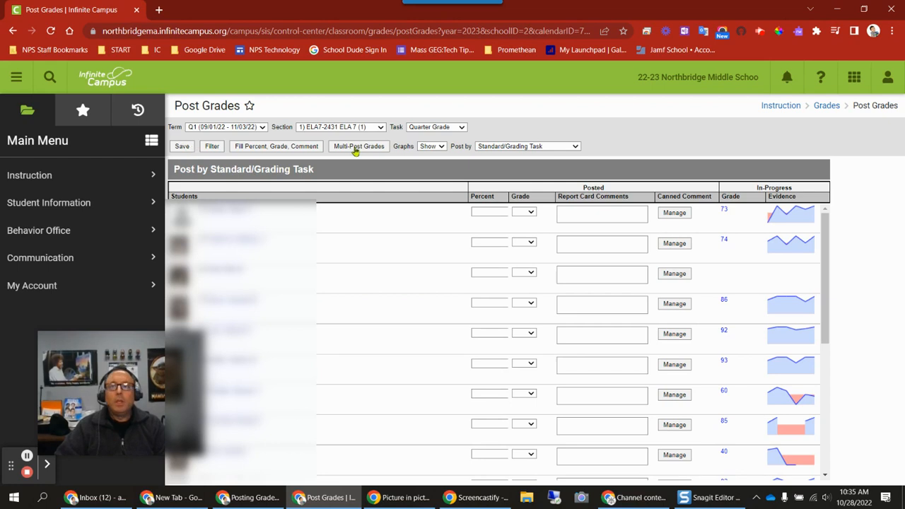
Step: View the posting page by Student and by All Standards and Grading Tasks, and return to posting by Standard/Grading Task
left_click(508, 148)
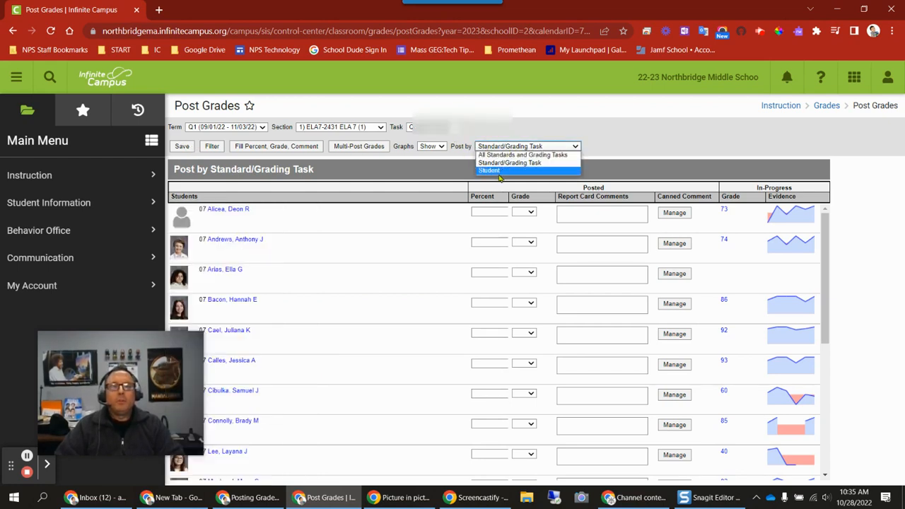
left_click(497, 171)
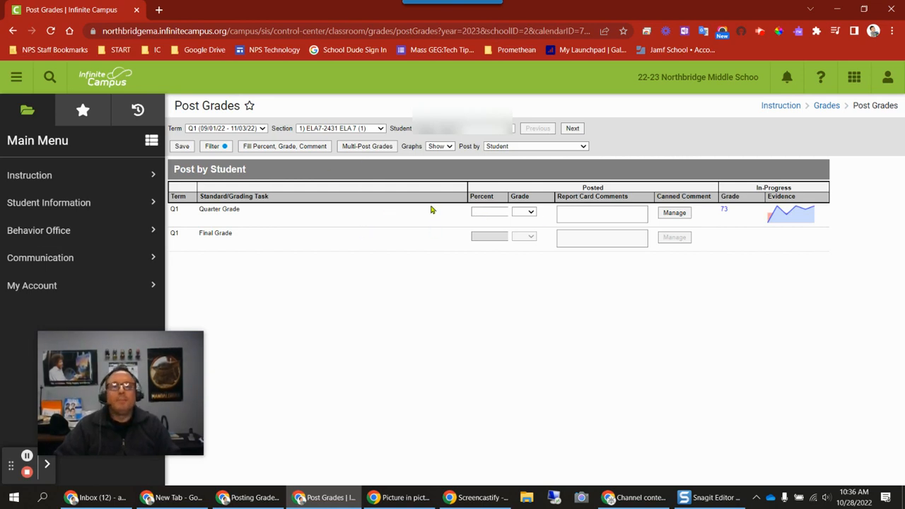
left_click(535, 147)
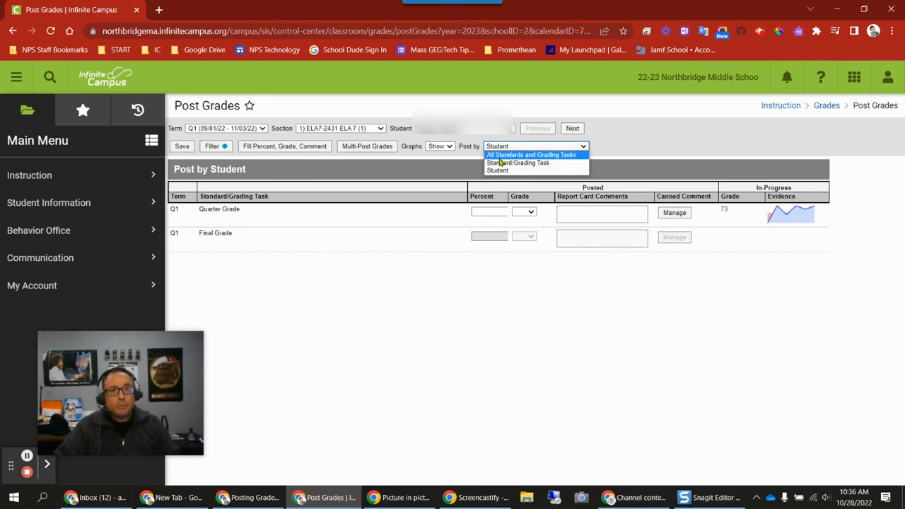
left_click(513, 154)
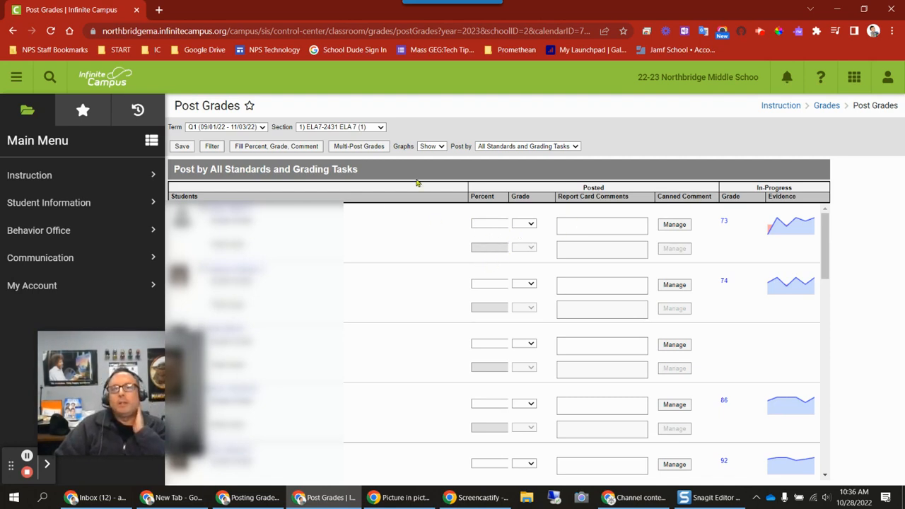
left_click(511, 147)
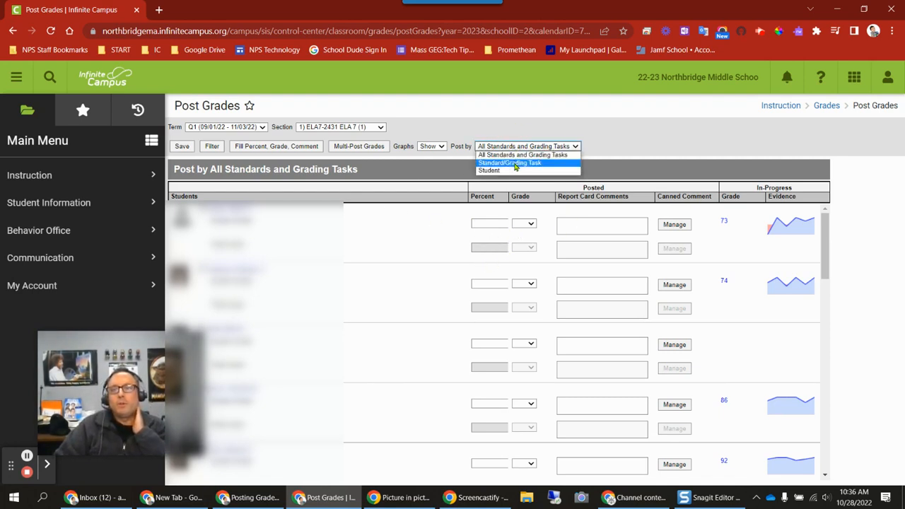
left_click(512, 162)
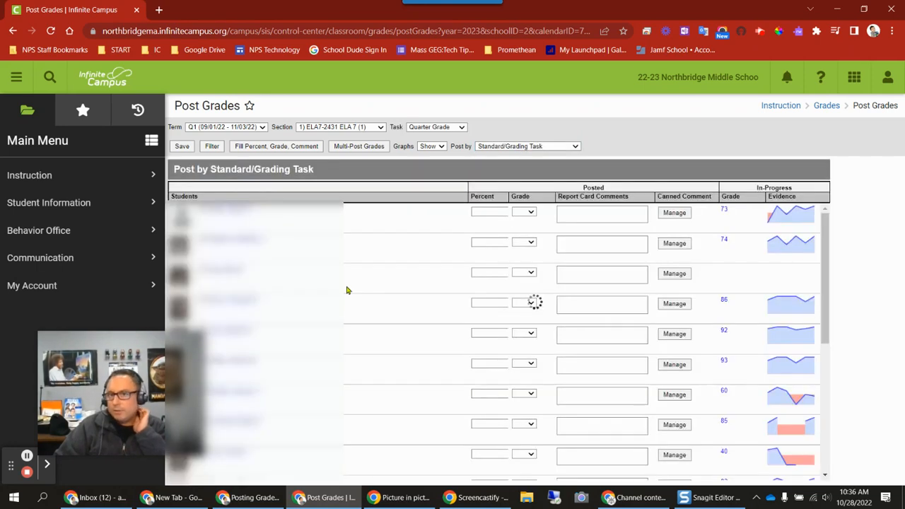